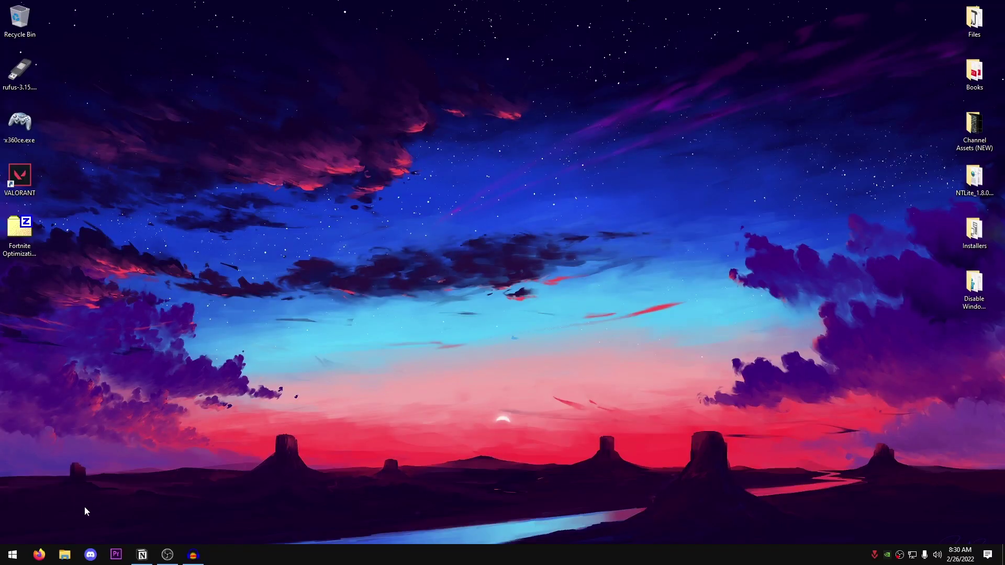
Step: Browse File Explorer to C:\Program Files\Fortnite\FortniteGame\Binaries\Win64 and scroll its file list
left_click(65, 556)
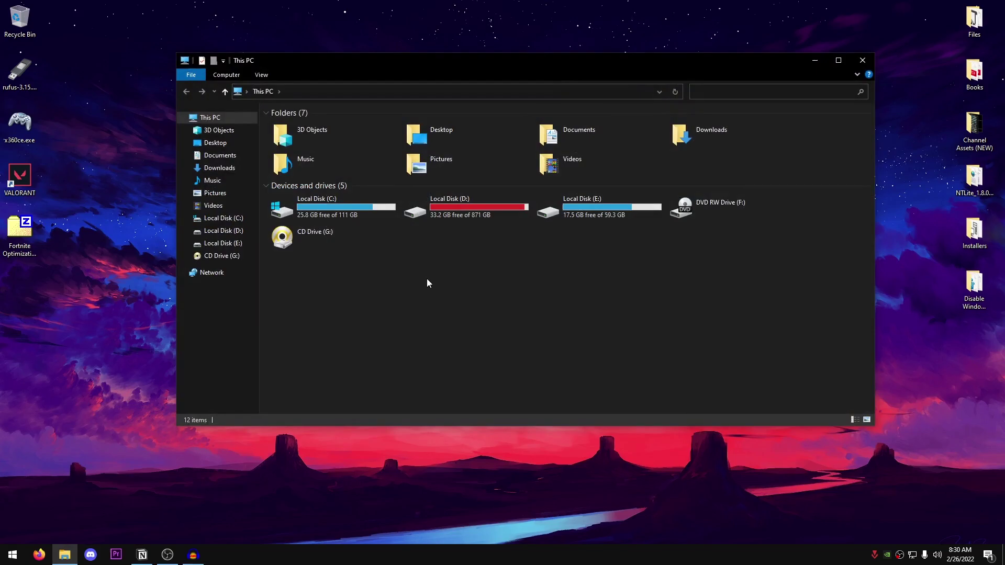
double_click(369, 210)
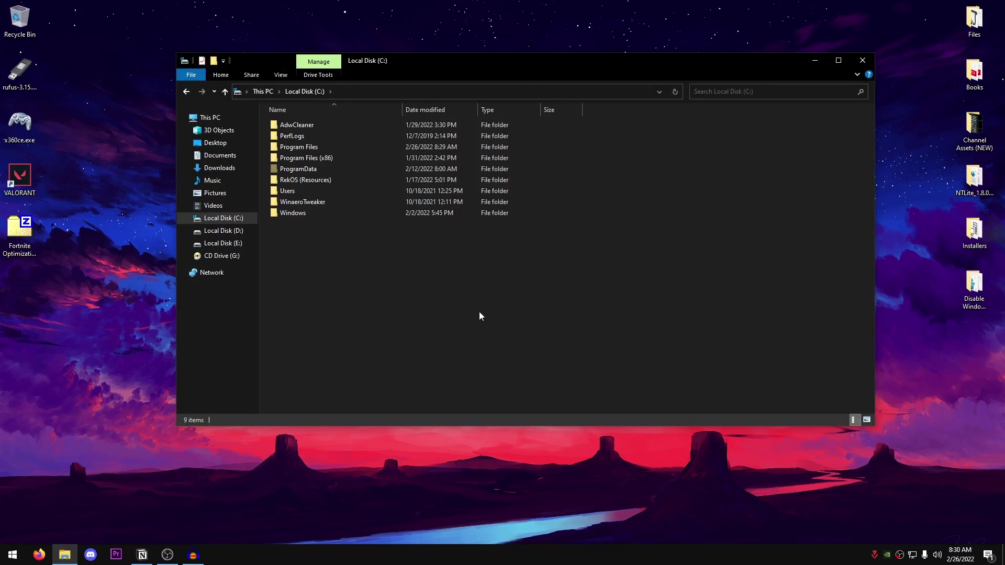
double_click(316, 146)
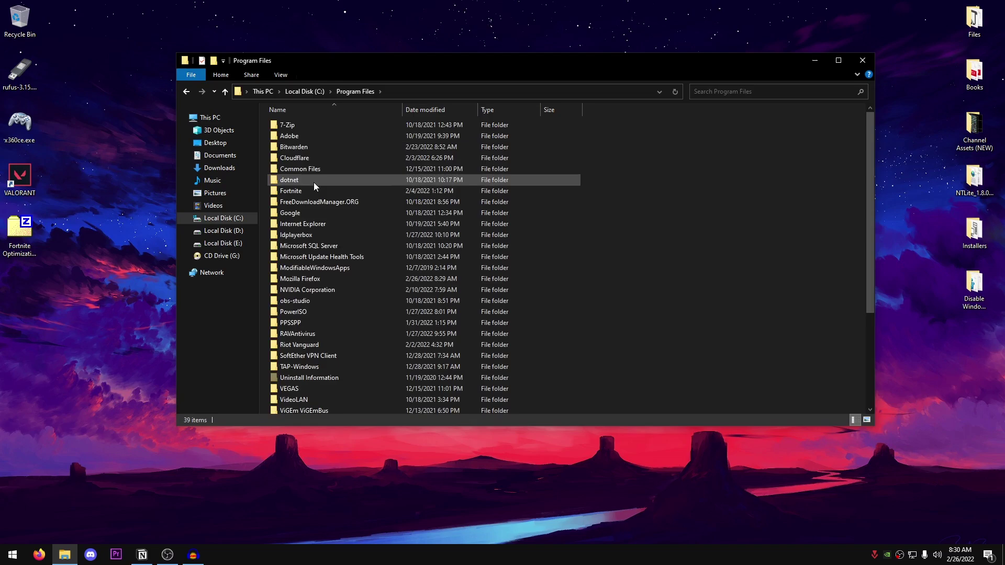
double_click(313, 191)
double_click(304, 157)
double_click(297, 125)
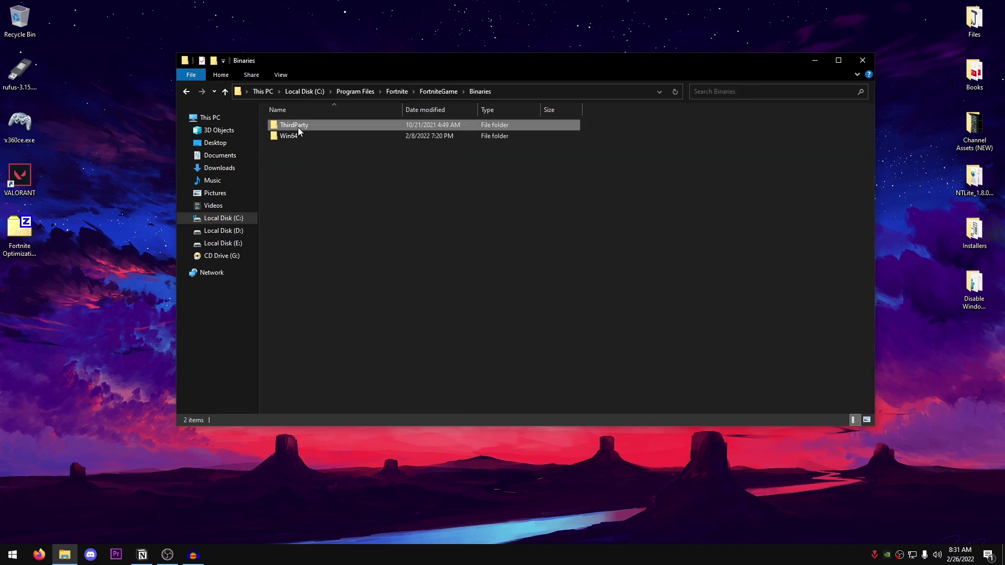
double_click(297, 136)
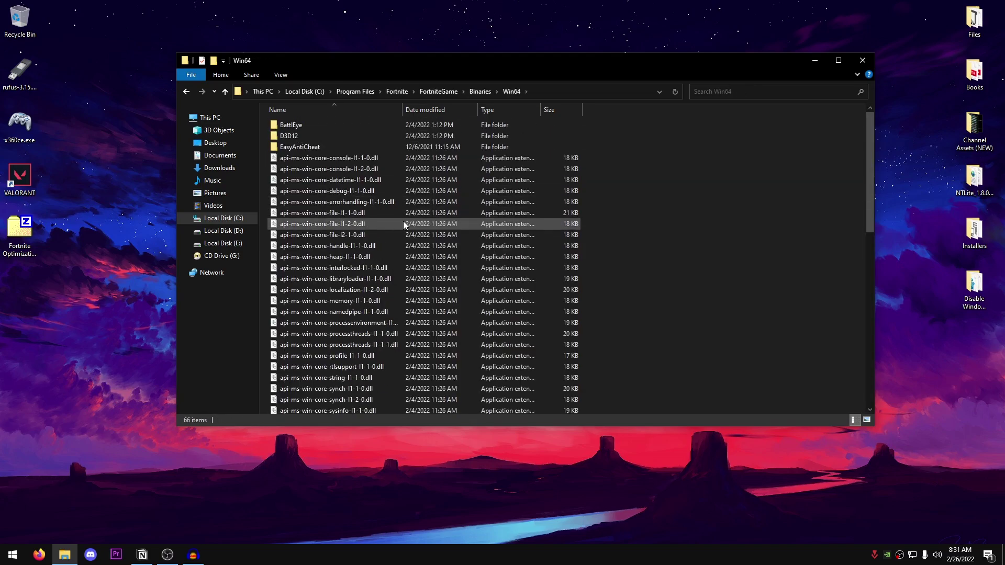
scroll(403, 221, "down", 13)
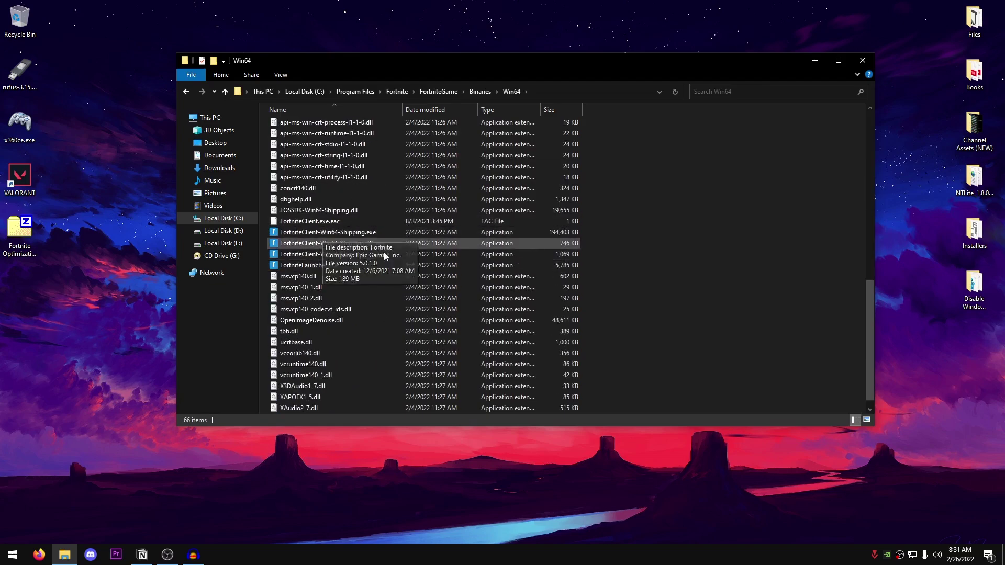
Step: Make FortniteClient-Win64-Shipping.exe override high DPI scaling, performed by Application
left_click(318, 231)
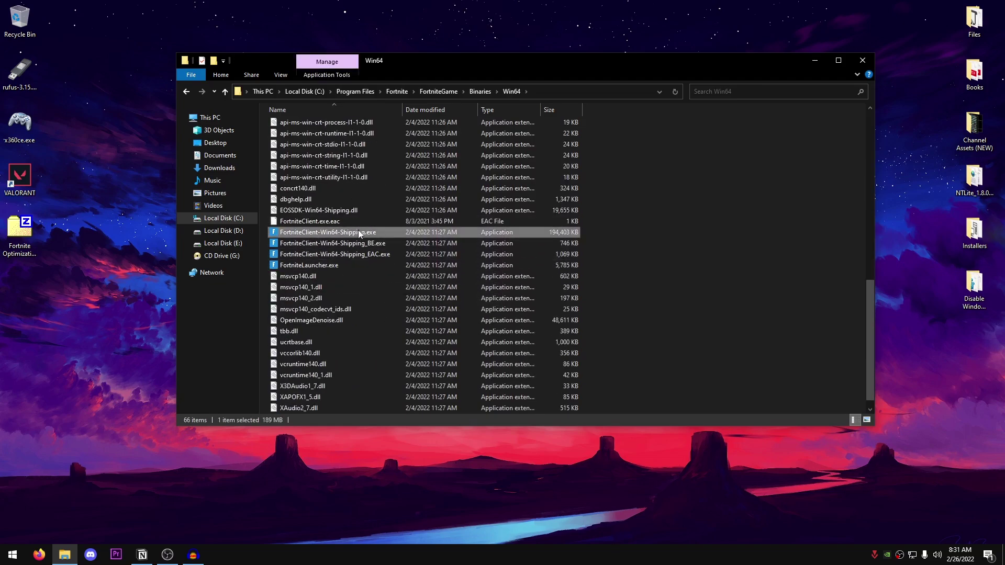
right_click(377, 232)
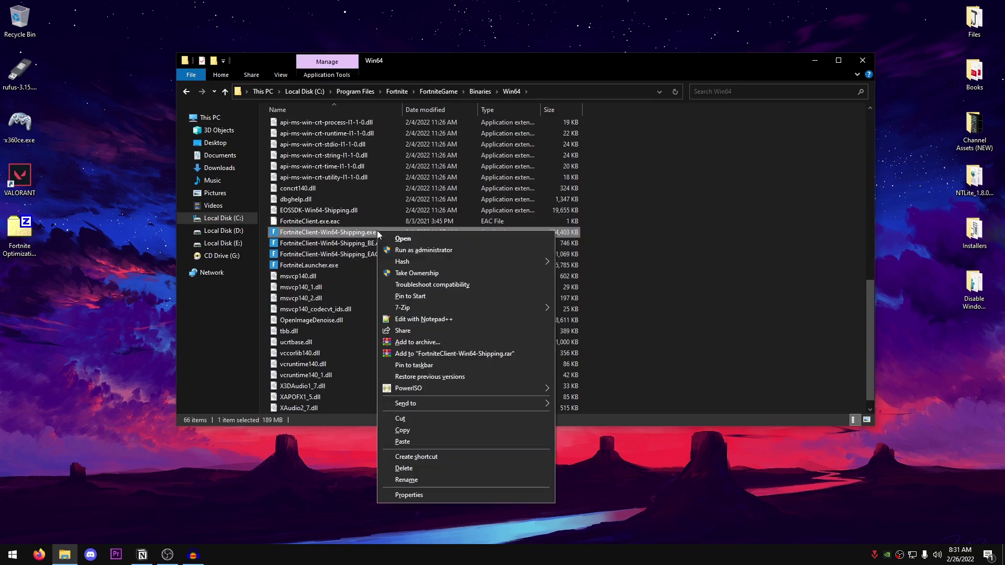
left_click(427, 495)
left_click(490, 264)
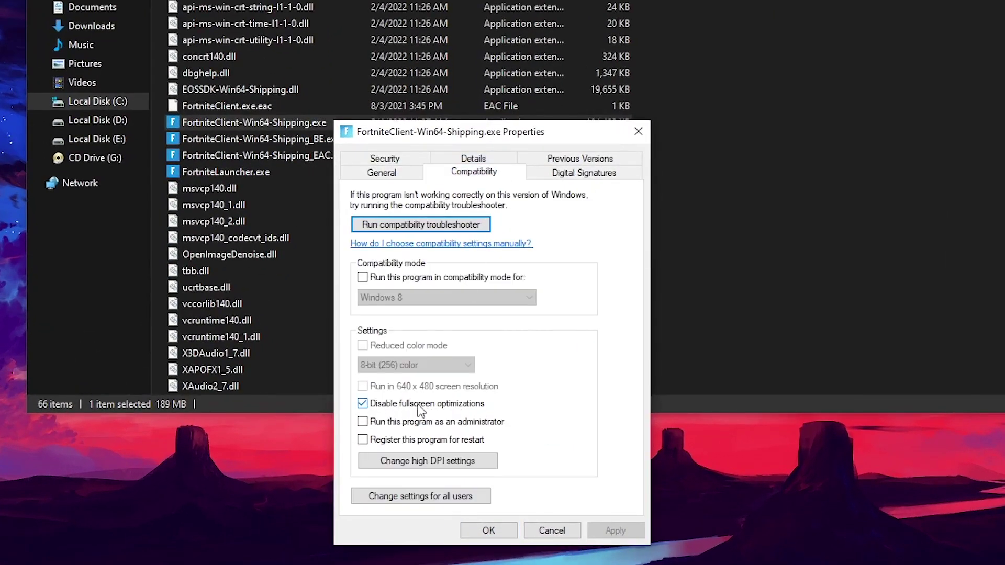
left_click(435, 458)
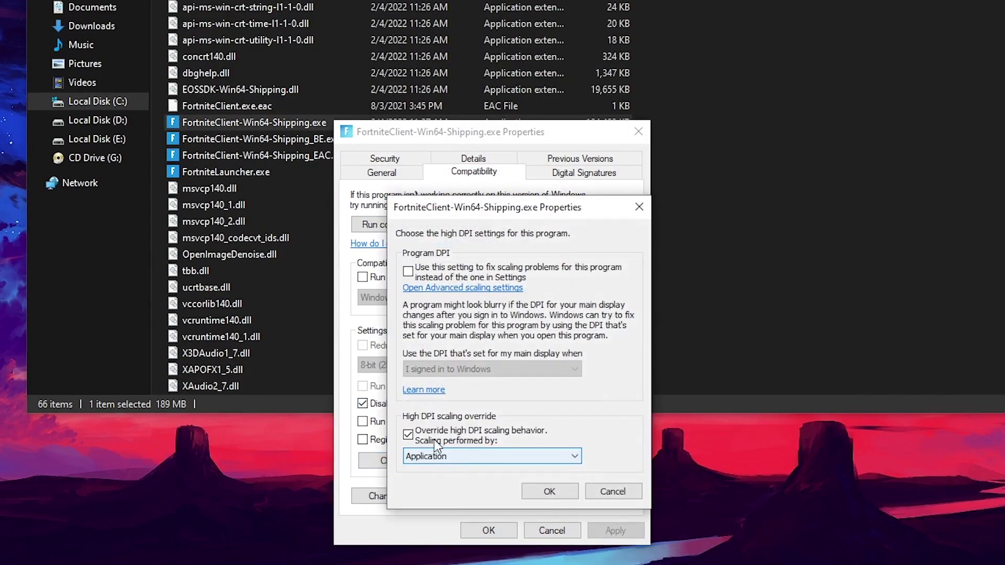
left_click(408, 434)
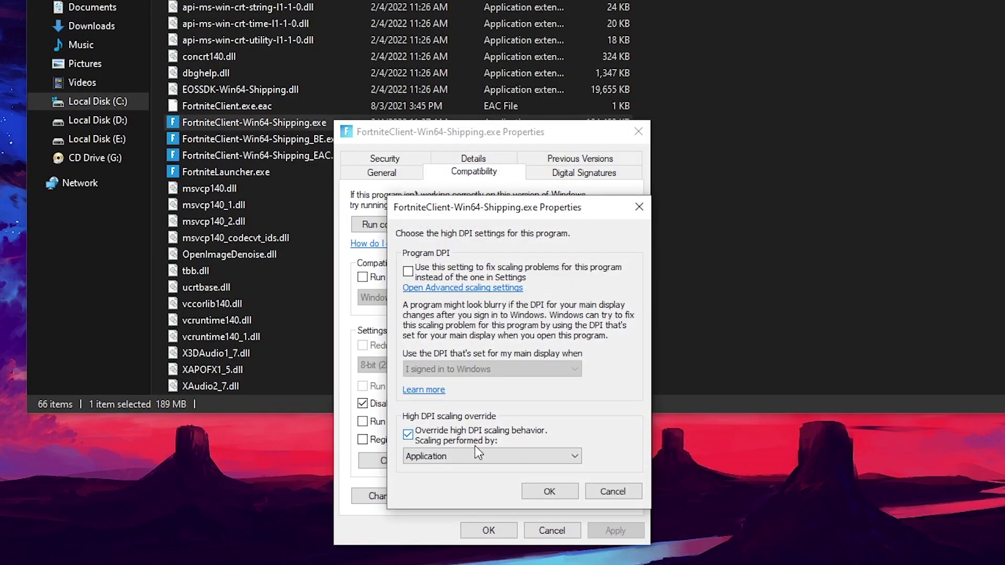
left_click(439, 455)
left_click(463, 459)
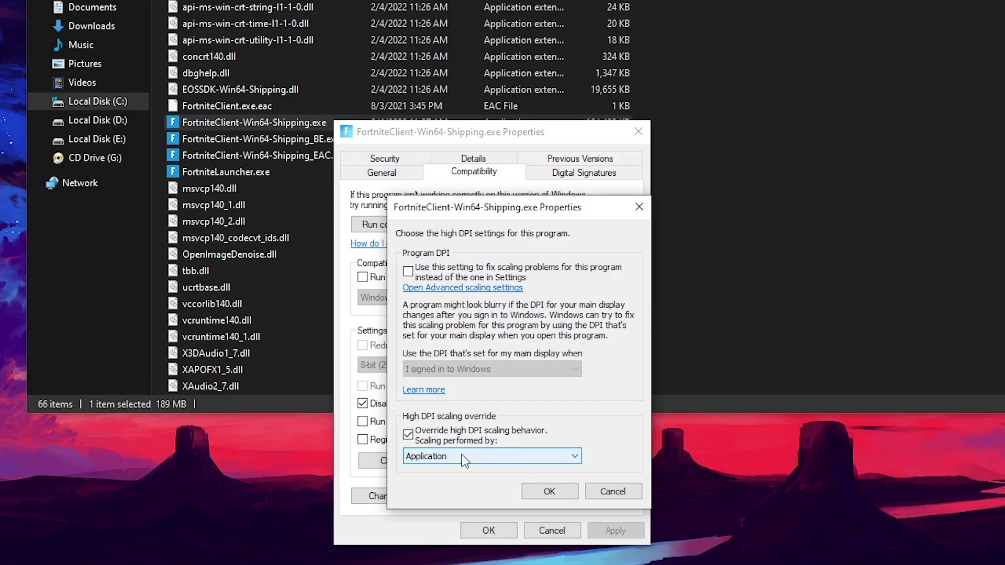
left_click(549, 491)
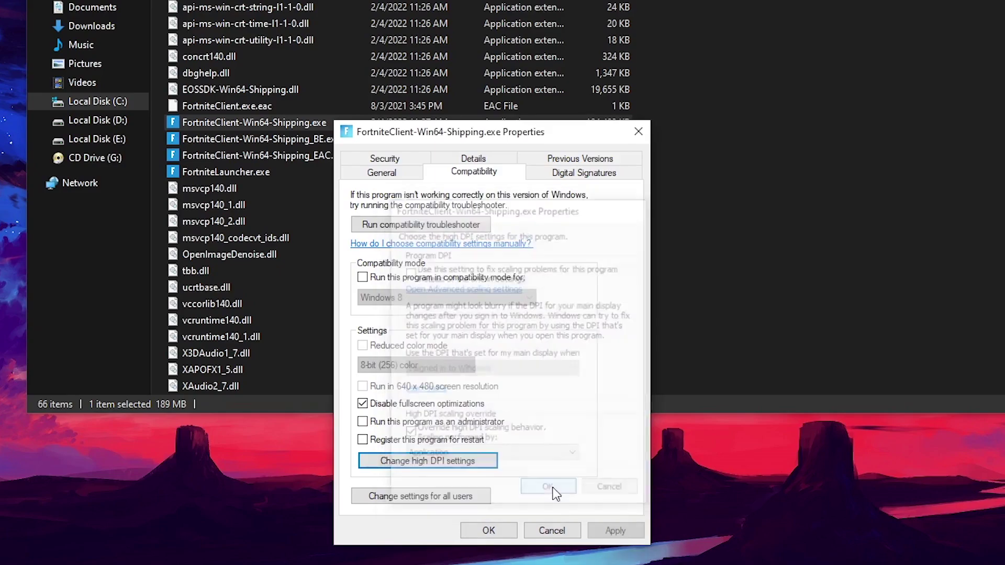
left_click(488, 530)
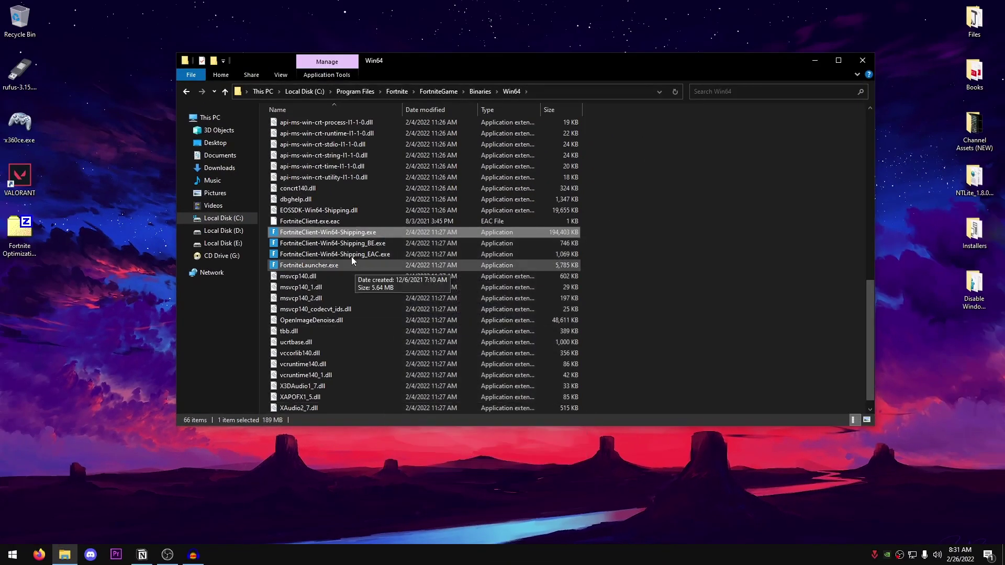
Step: Confirm the high DPI compatibility settings for FortniteClient-Win64-Shipping_BE.exe
left_click(348, 251)
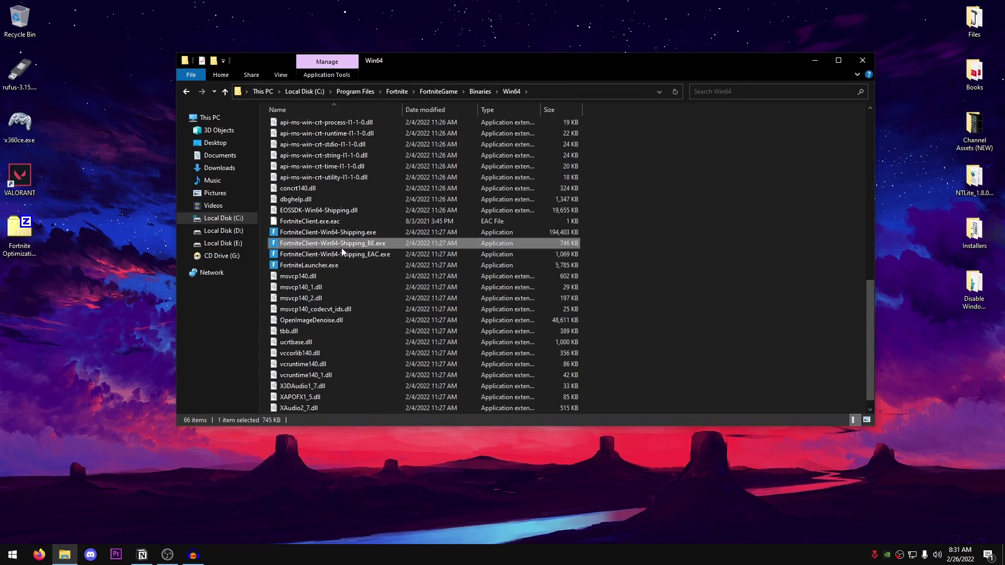
right_click(378, 243)
left_click(409, 507)
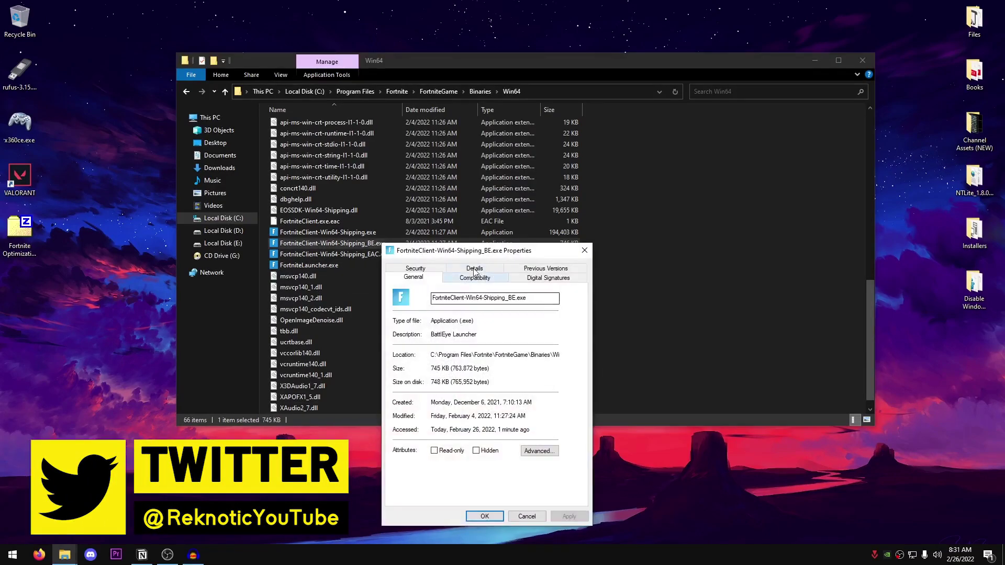
left_click(456, 469)
left_click(524, 492)
left_click(485, 516)
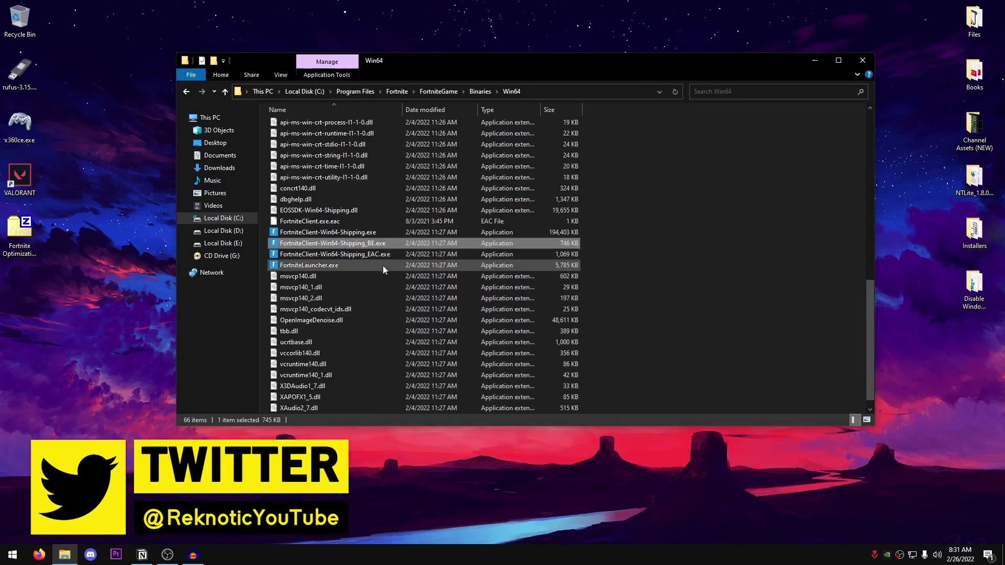
Step: Apply the same compatibility settings to FortniteClient-Win64-Shipping_EAC.exe
right_click(382, 254)
left_click(417, 495)
left_click(473, 288)
left_click(434, 448)
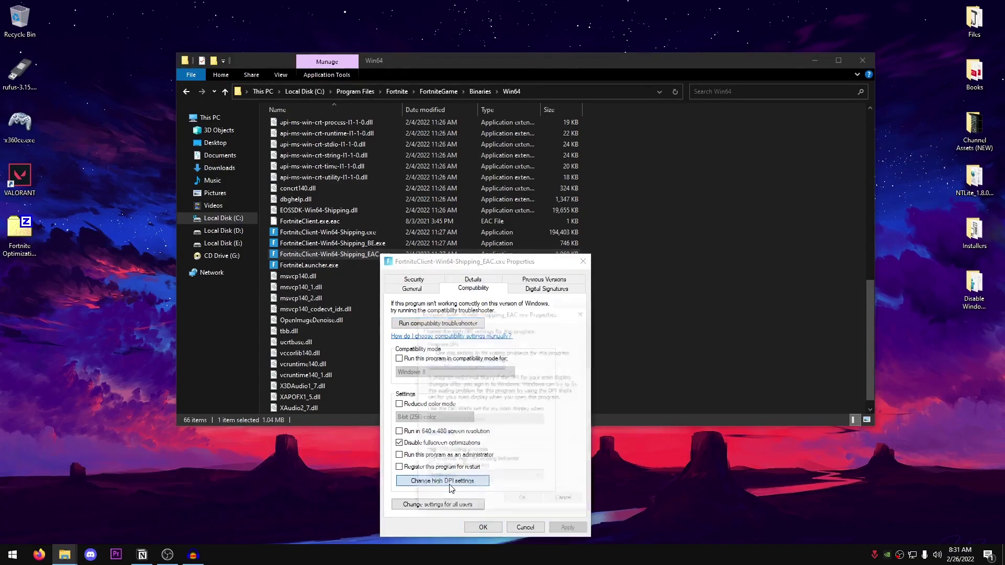
left_click(483, 527)
Step: Apply the same high DPI compatibility settings to FortniteLauncher.exe
right_click(320, 265)
left_click(366, 516)
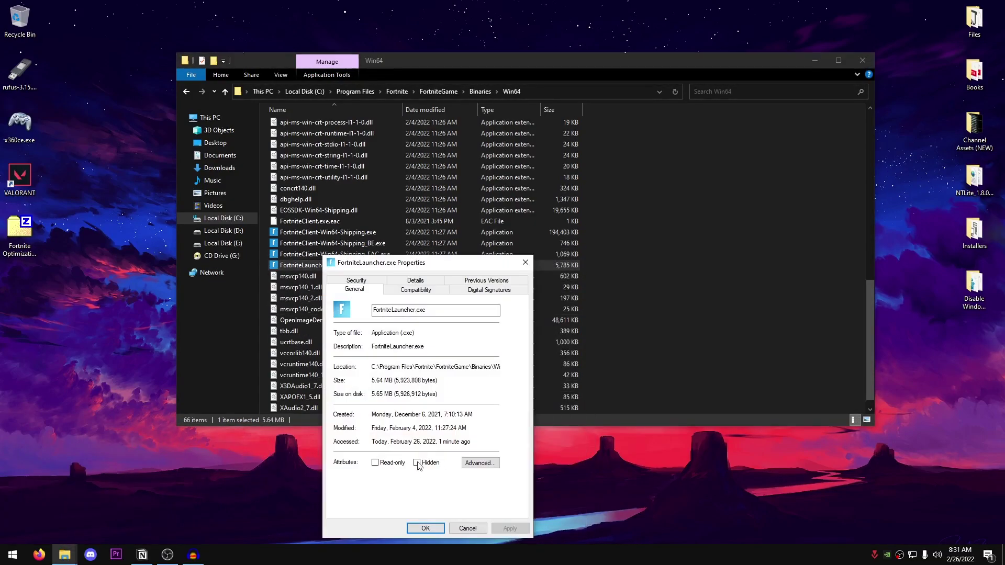
left_click(416, 288)
left_click(400, 481)
left_click(429, 530)
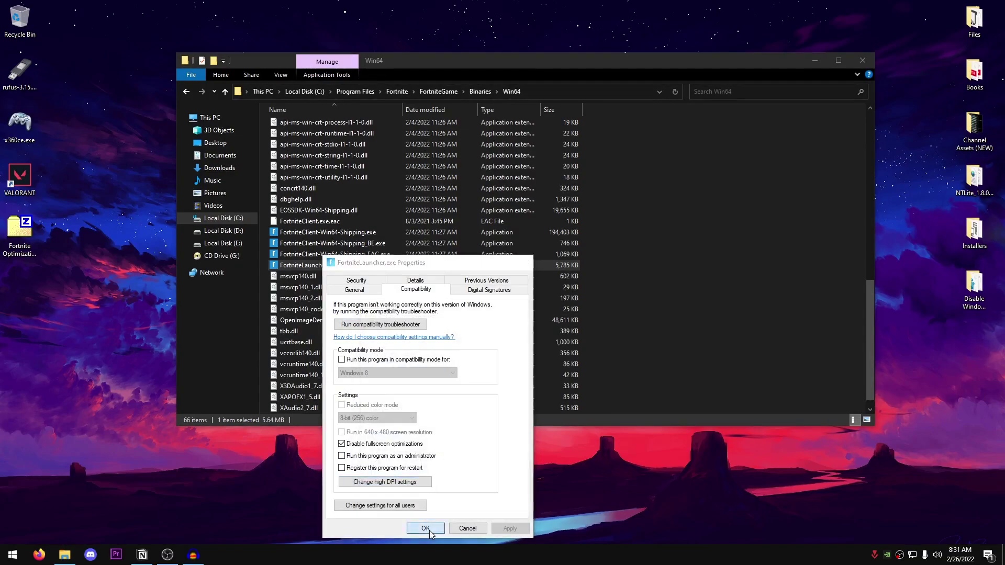
left_click(426, 528)
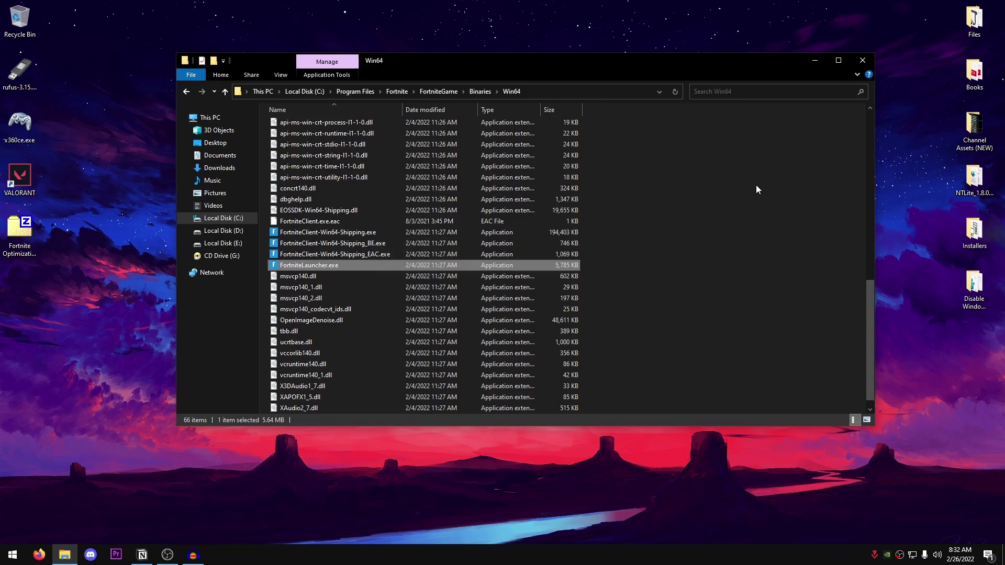
Step: Close File Explorer and open Windows Graphics settings by searching 'gpu'
left_click(863, 61)
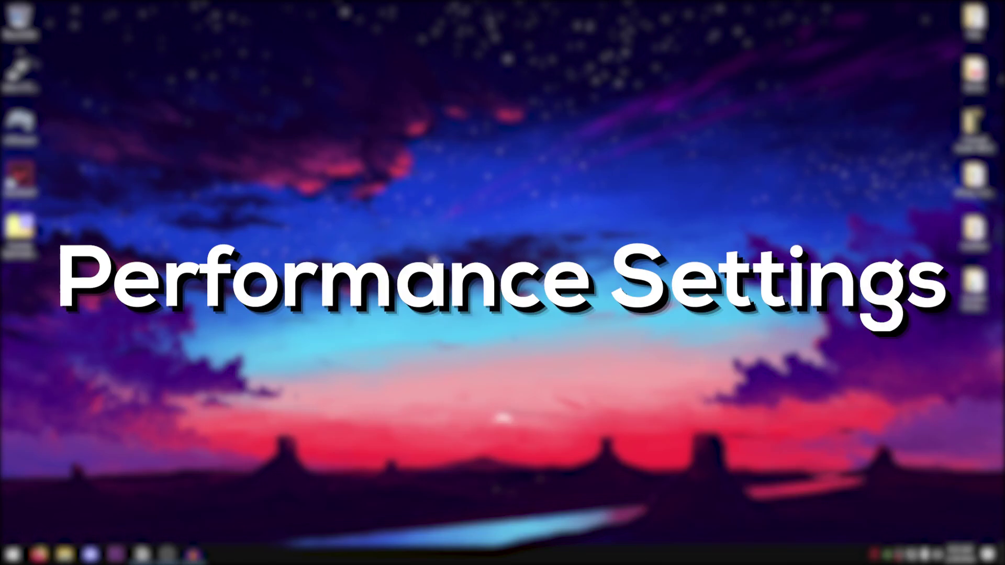
key("super")
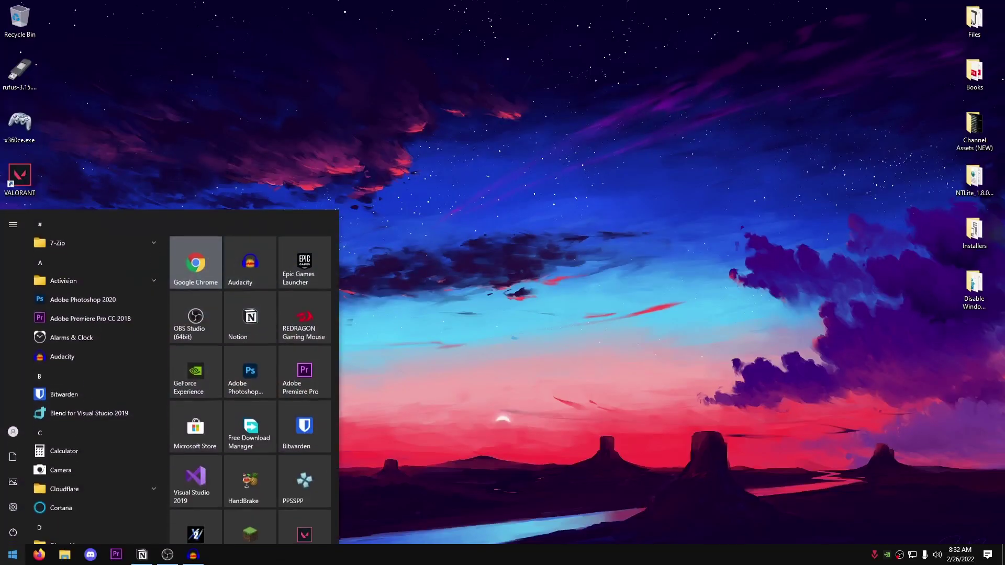
type("gpu")
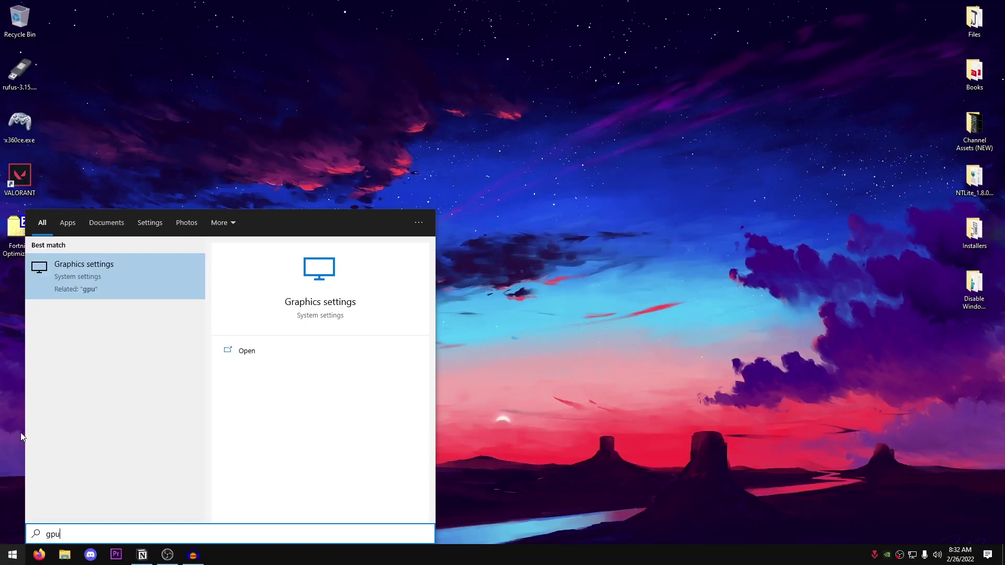
left_click(107, 281)
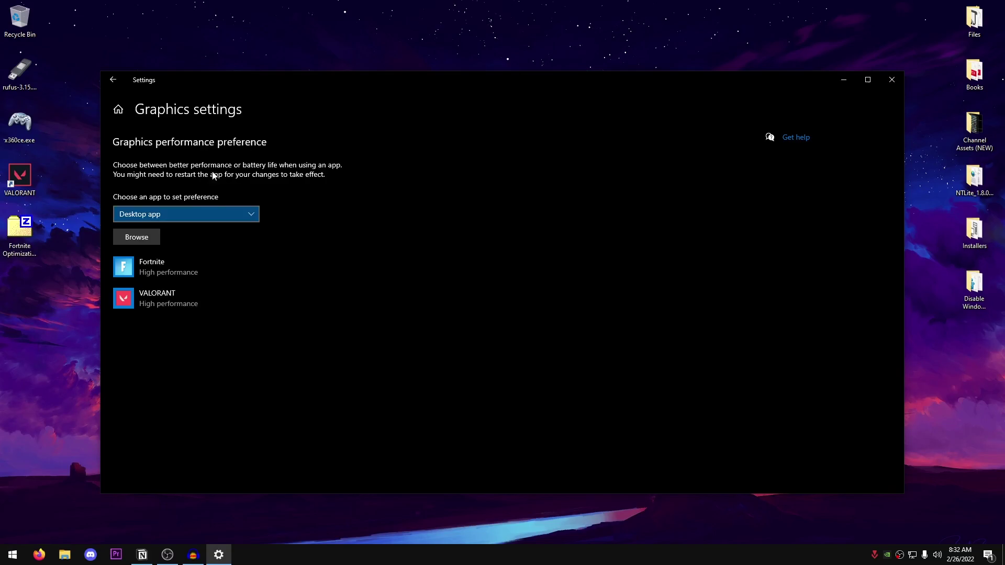
Step: Keep Desktop app as the app type and browse for a program to add
left_click(191, 216)
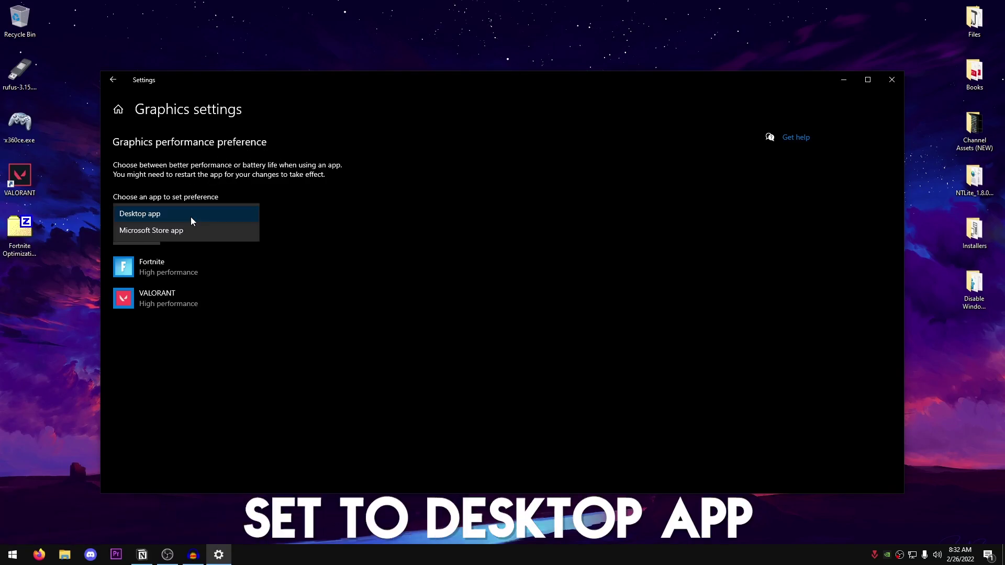
left_click(183, 214)
left_click(151, 237)
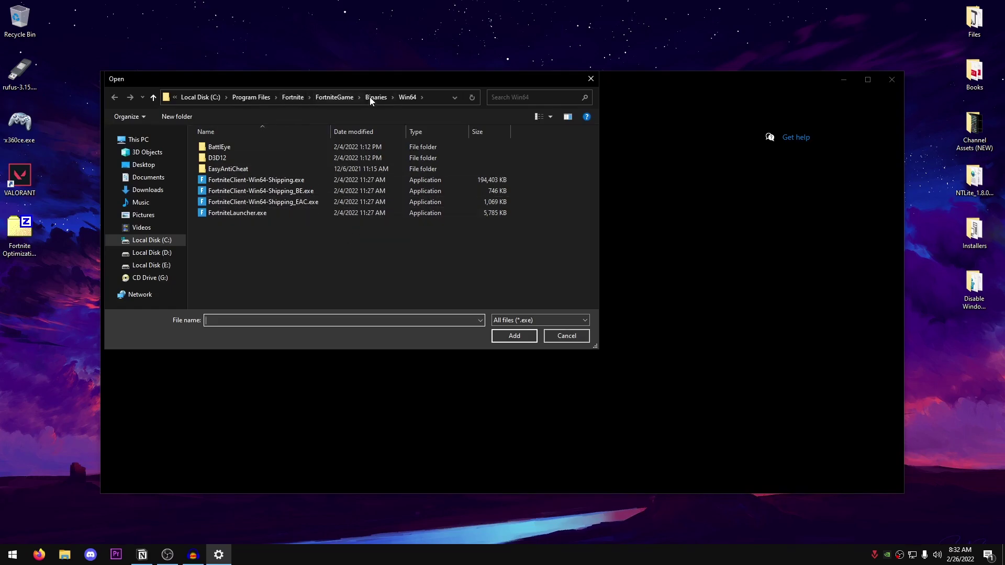
Step: Add FortniteClient-Win64-Shipping.exe with High performance graphics preference, check VALORANT, and close Settings
left_click(294, 181)
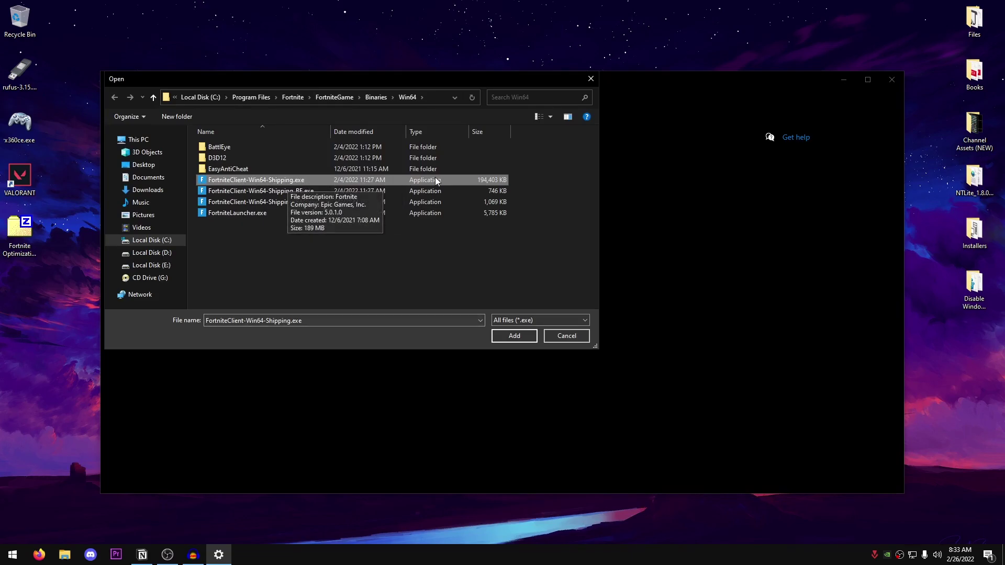
left_click(513, 338)
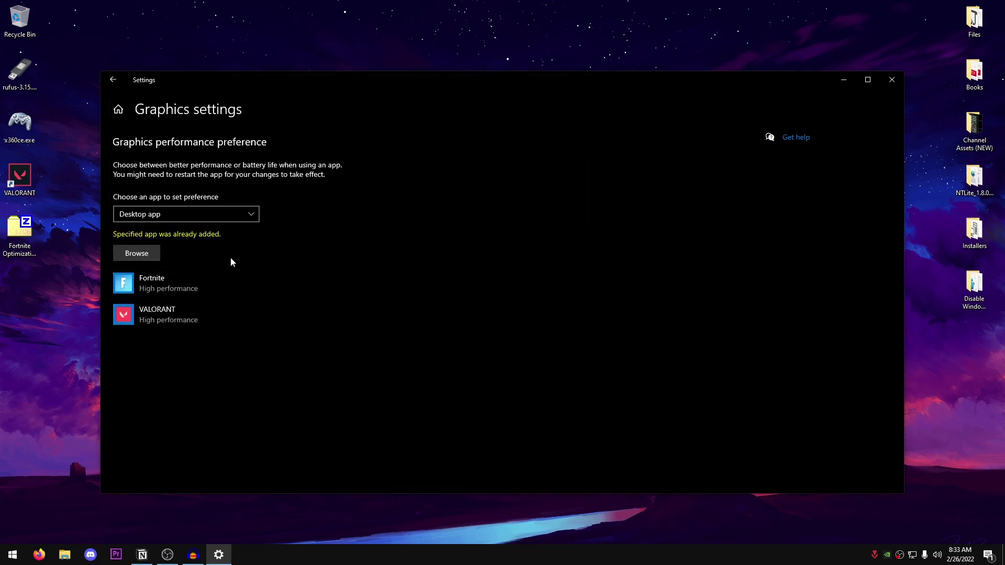
left_click(174, 281)
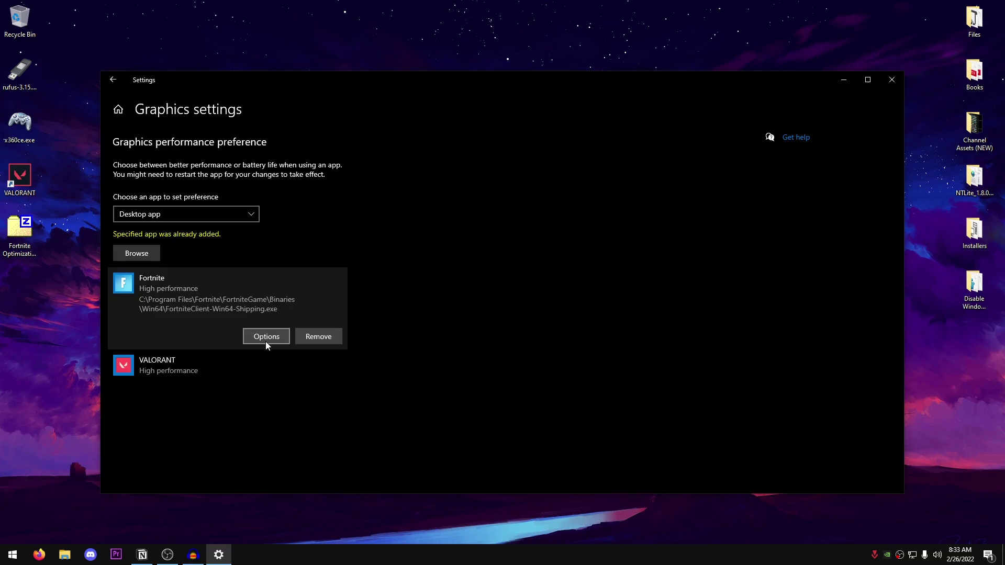
left_click(266, 340)
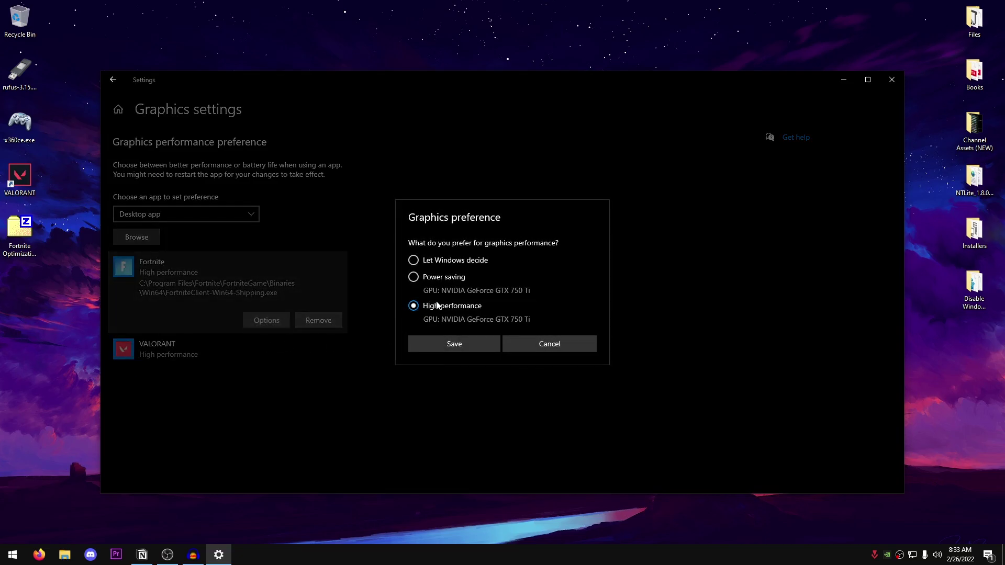
left_click(460, 348)
left_click(152, 355)
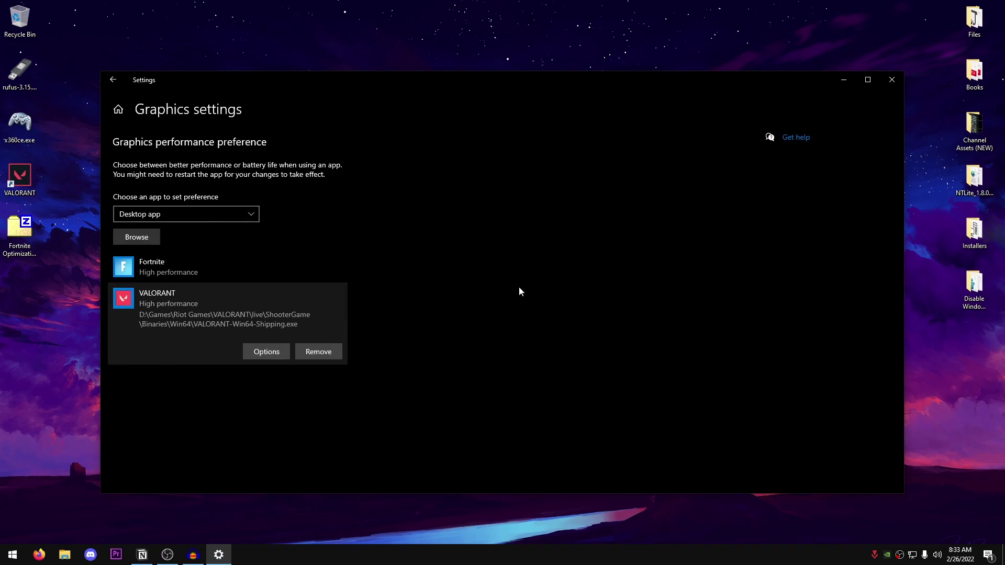
left_click(887, 83)
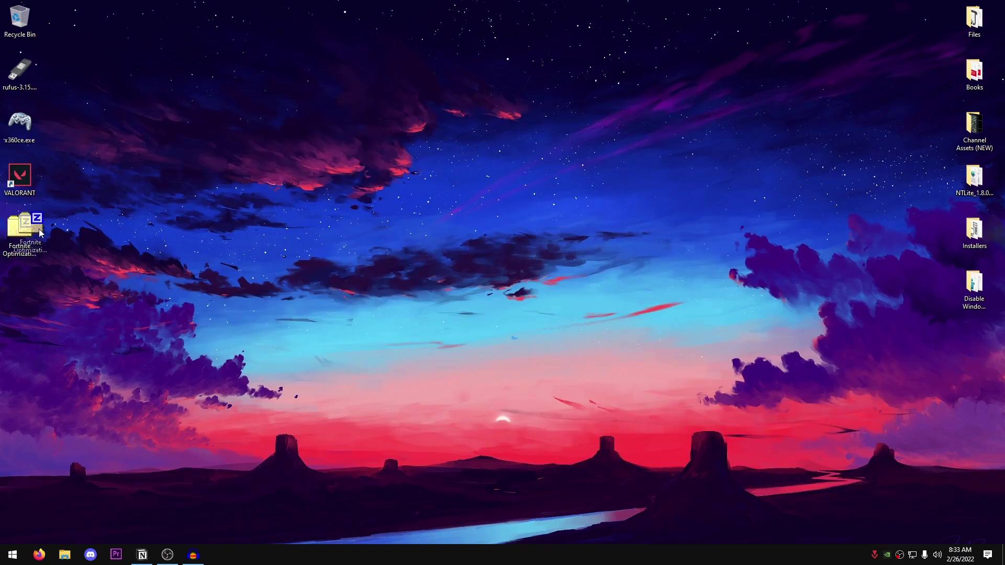
Step: Move 'Fortnite Optimization Pack - Reknotic.zip' aside on the desktop and extract it here
left_click_drag(19, 231, 193, 204)
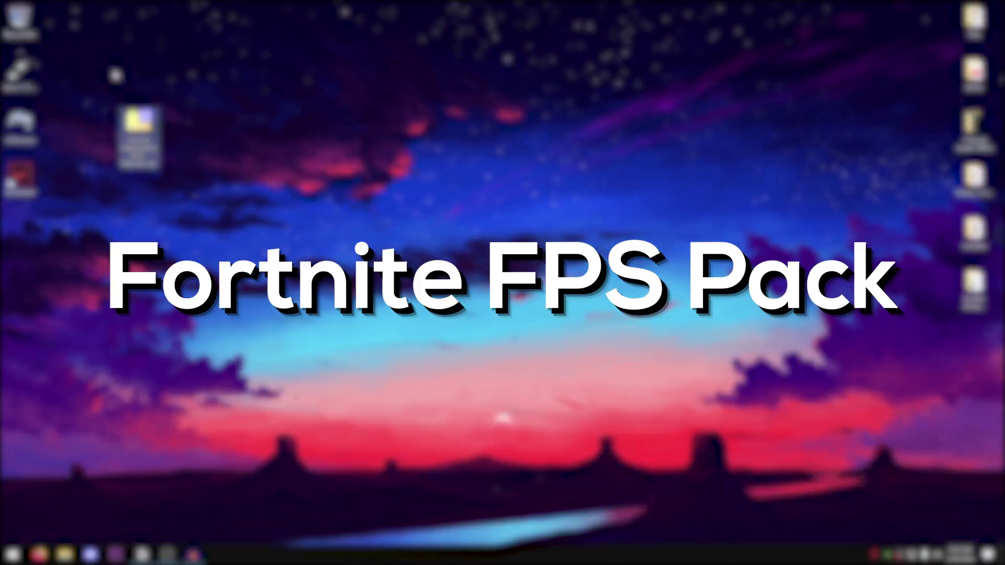
left_click_drag(87, 68, 247, 218)
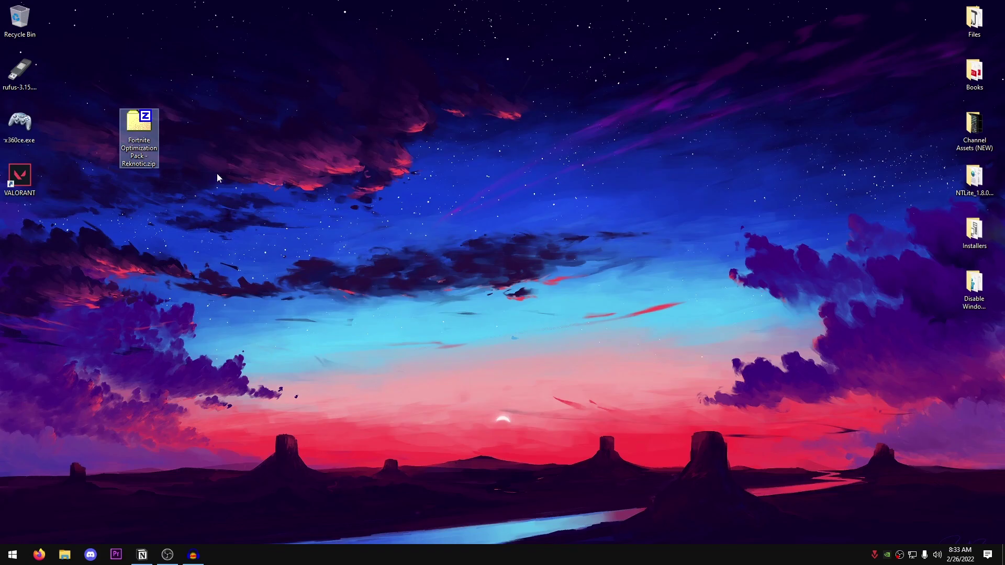
right_click(143, 143)
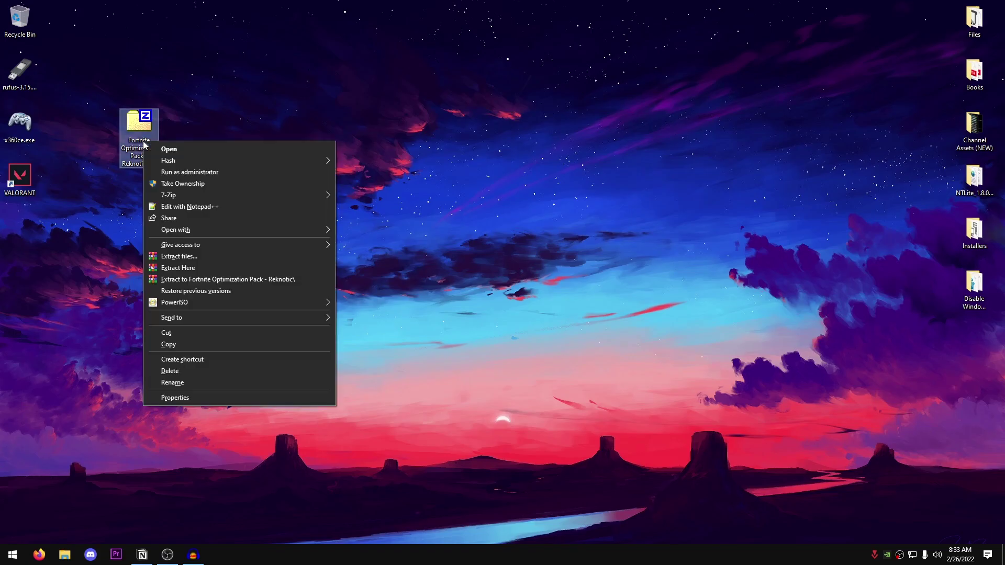
left_click(208, 267)
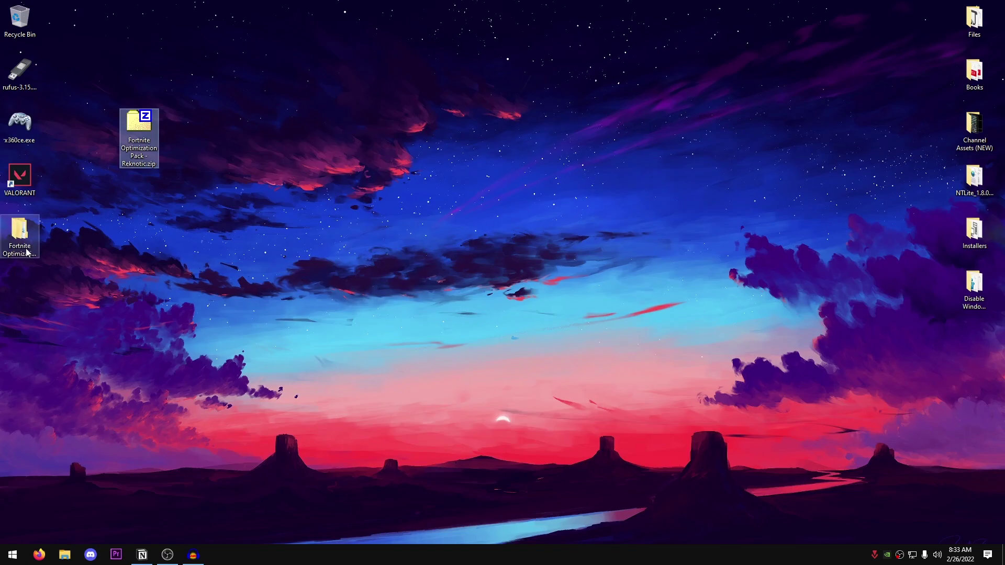
Step: Open the extracted pack maximized and run Batch Tweaks\Clean Temporary Files.bat as administrator
double_click(20, 231)
left_click_drag(314, 60, 314, 0)
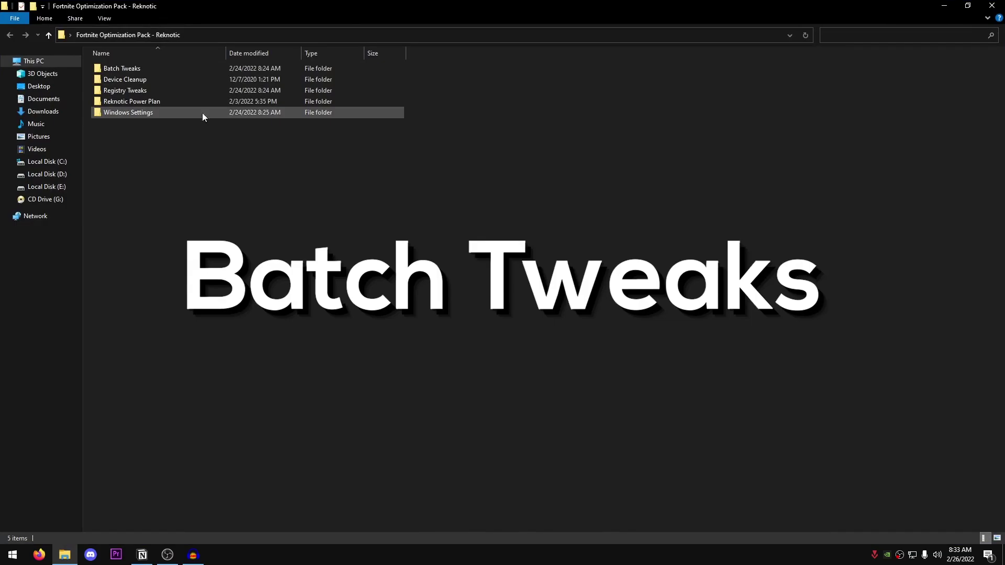
double_click(136, 69)
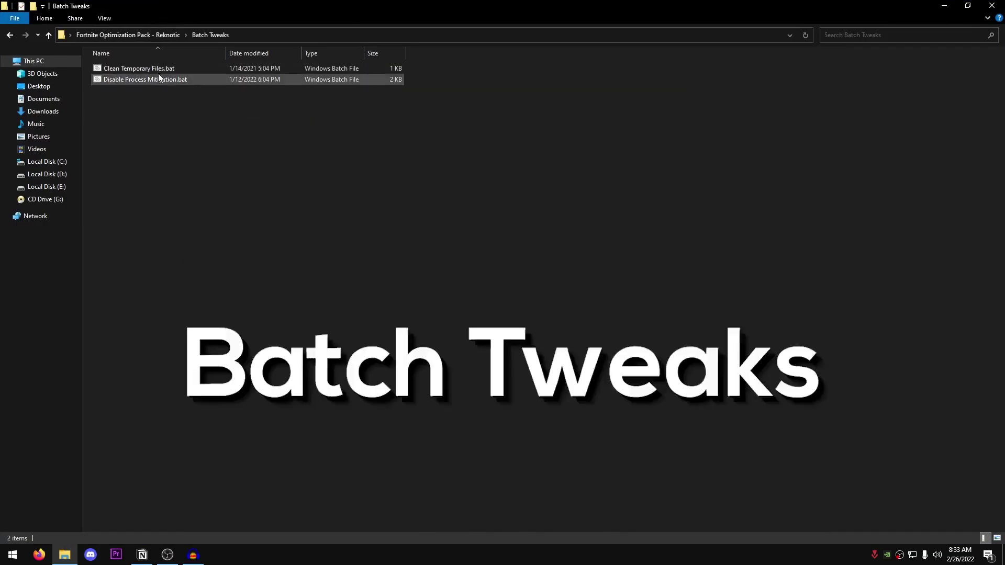
right_click(165, 69)
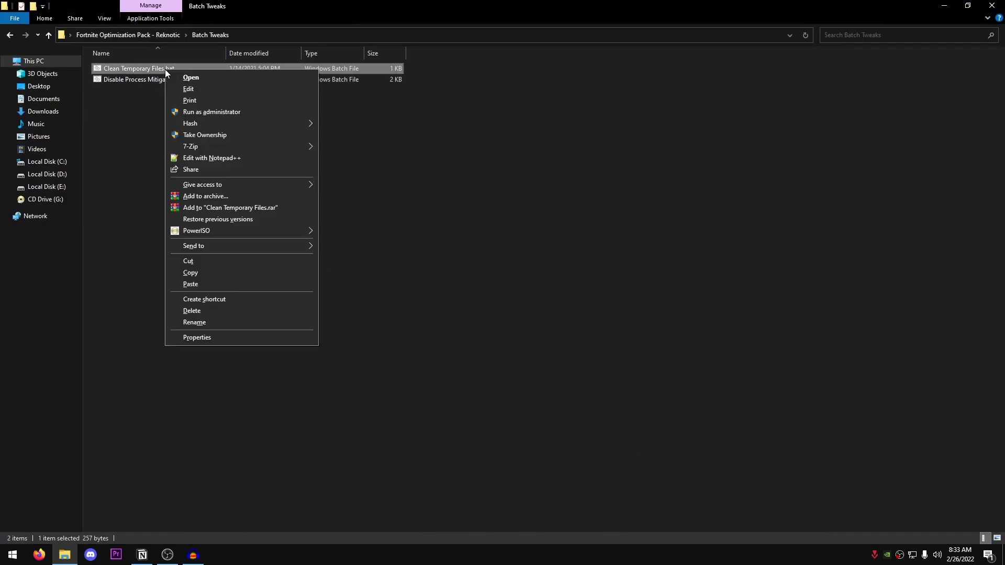
left_click(237, 112)
key("Return")
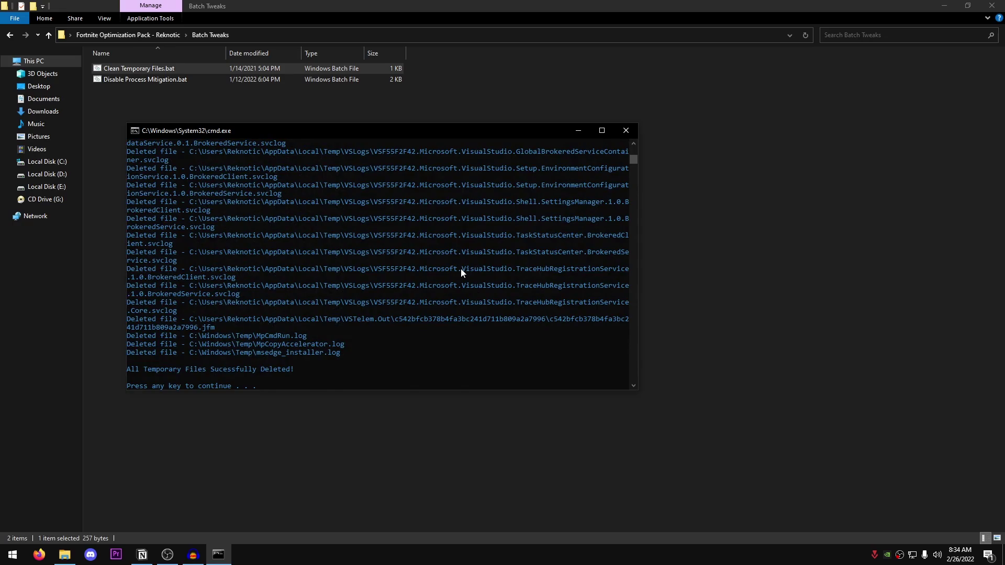
key("Return")
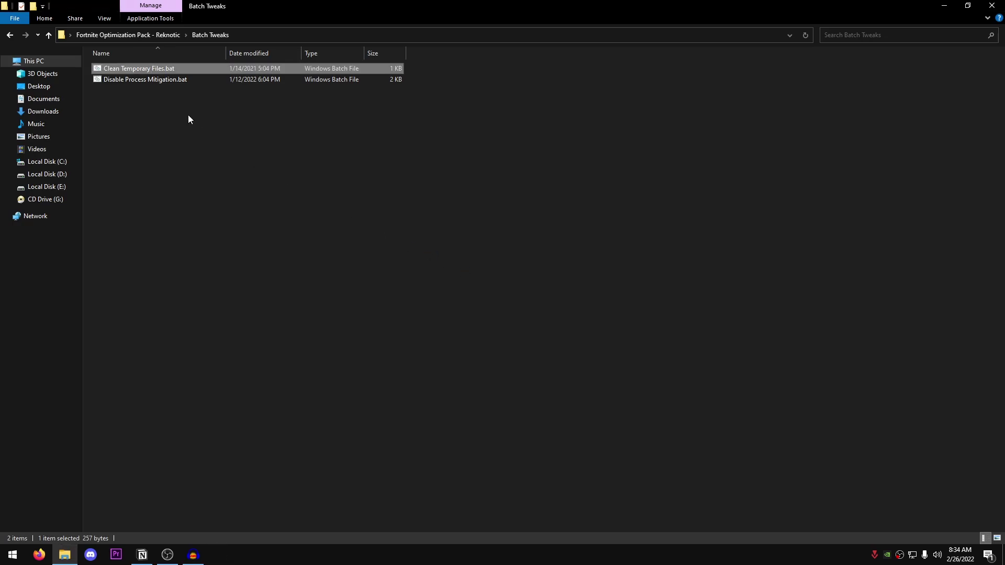
Step: Run Disable Process Mitigation.bat as administrator and close its console
left_click(157, 80)
right_click(175, 80)
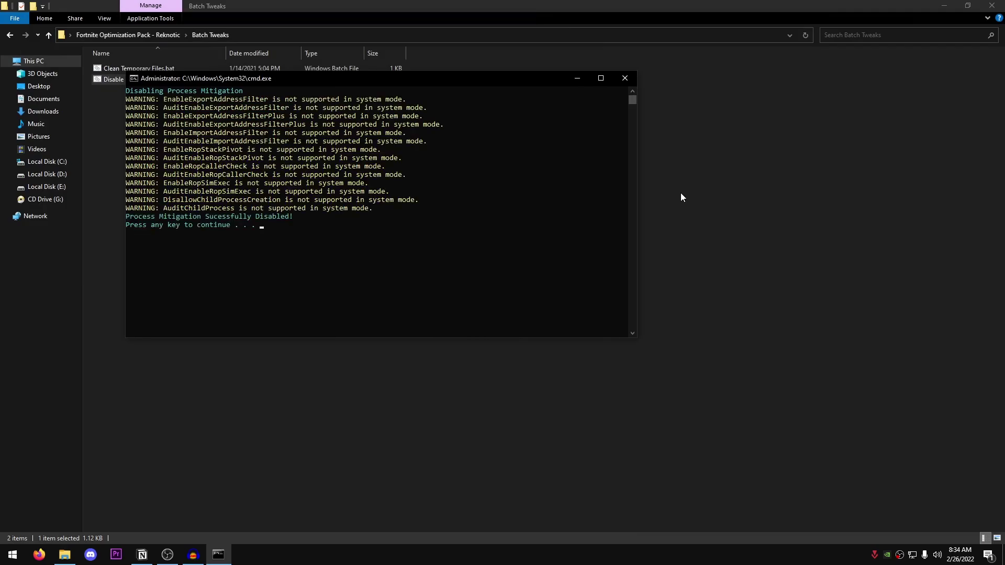
key("Return")
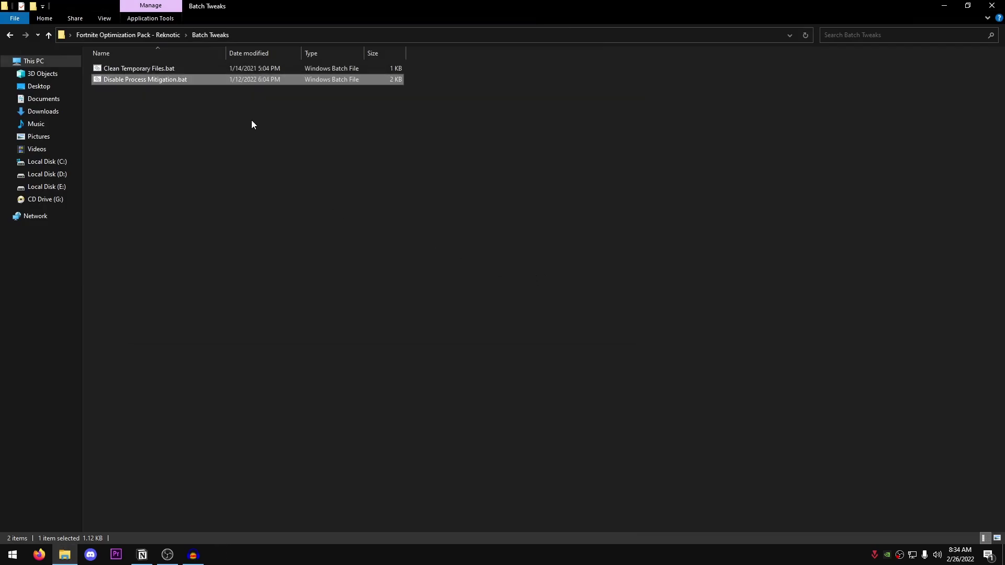
Step: Run DeviceCleanup.exe as administrator, delete the non-present Infinix HOT 9 device, then close it
left_click(11, 37)
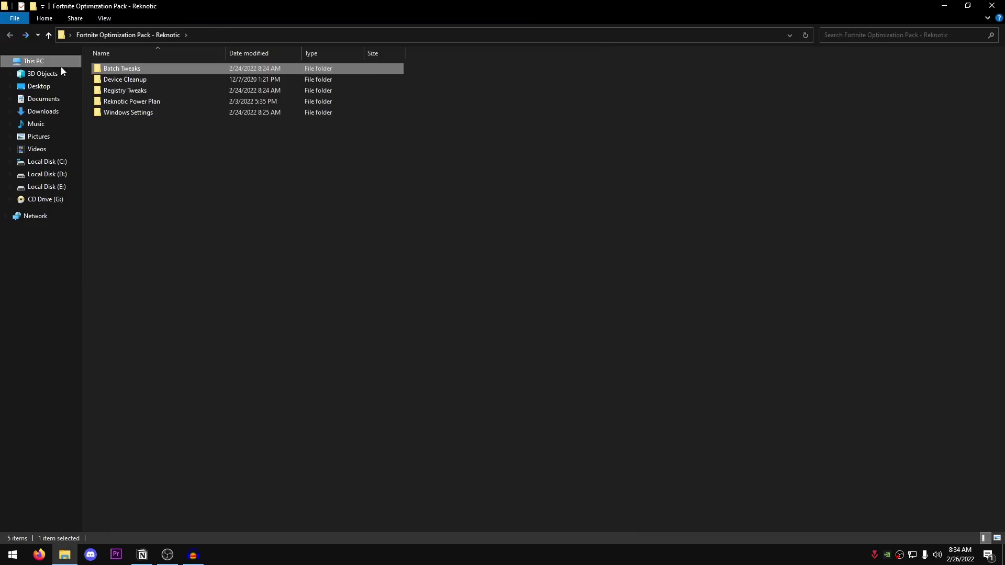
double_click(140, 77)
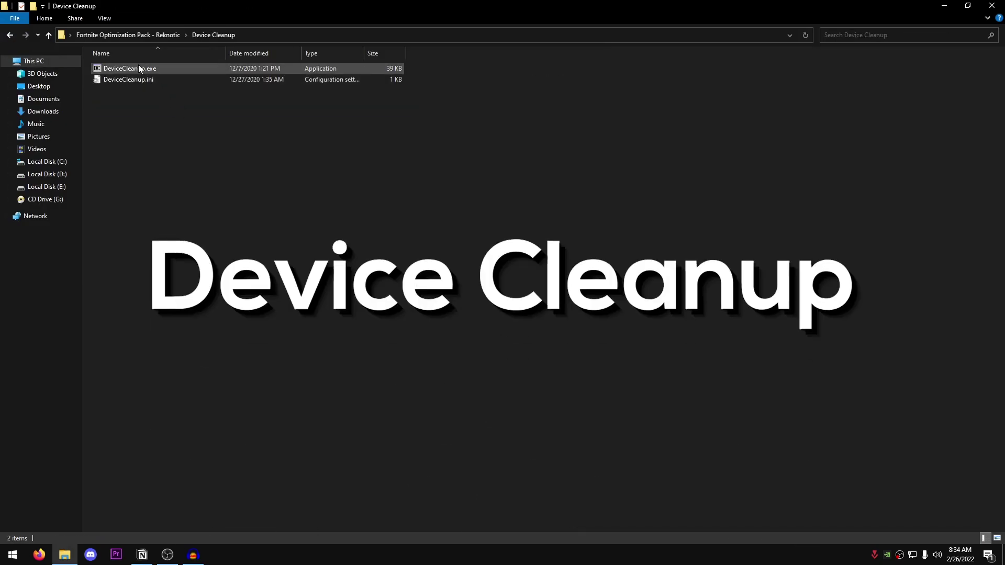
right_click(147, 68)
left_click(206, 89)
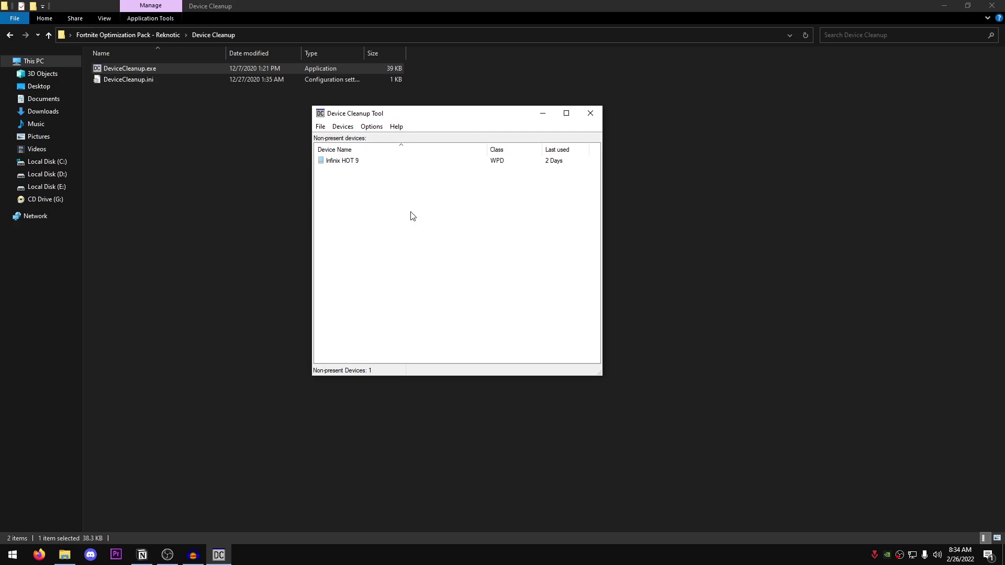
key("ctrl+a")
key("Delete")
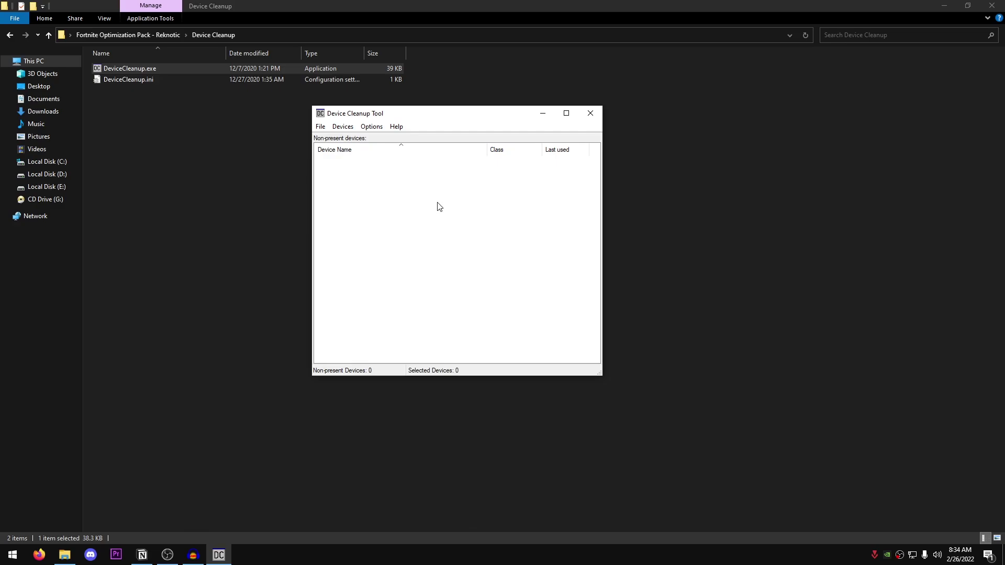
left_click(590, 114)
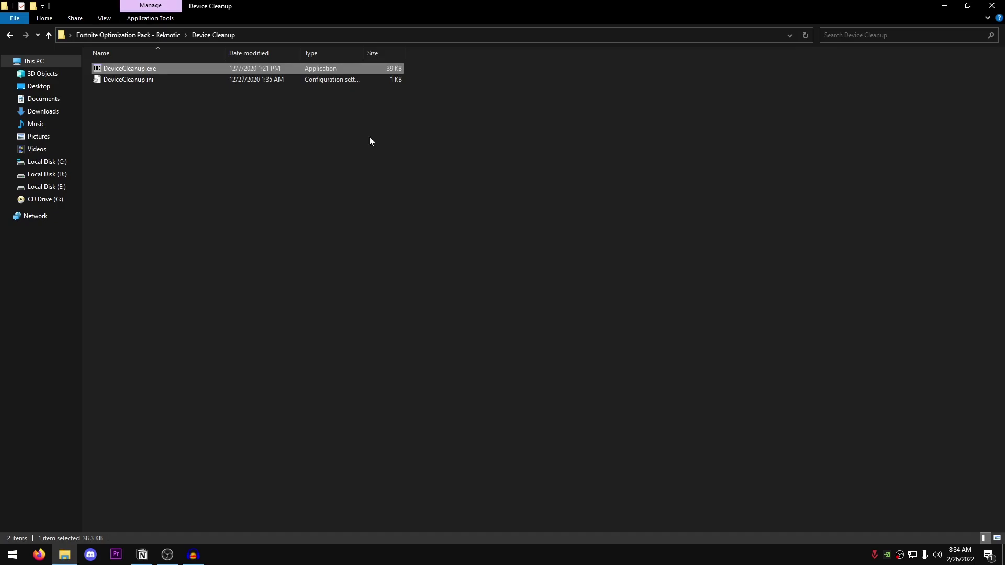
Step: Merge Disable Hibernate.reg from Registry Tweaks\Hibernate in Windows into the registry
left_click(9, 34)
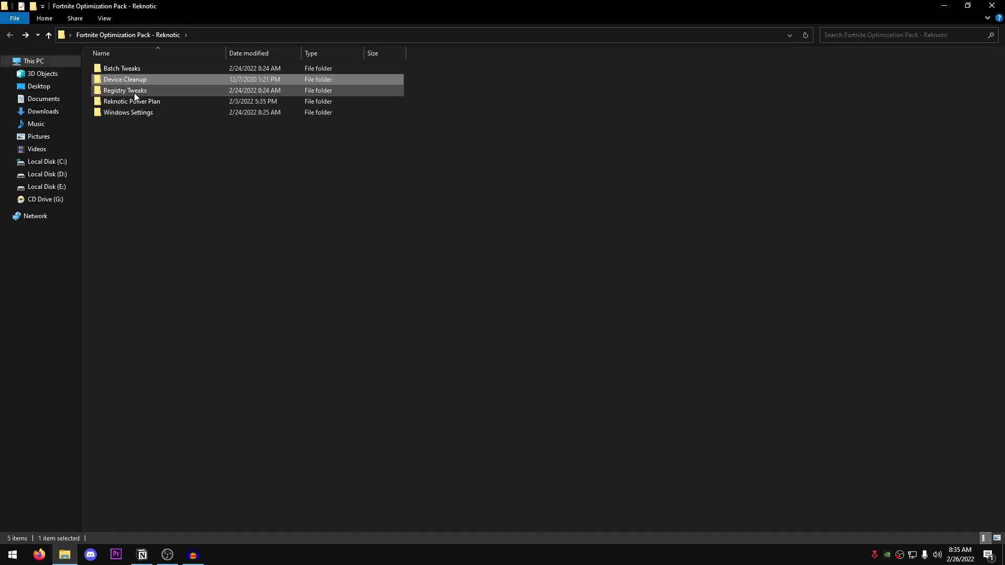
double_click(134, 92)
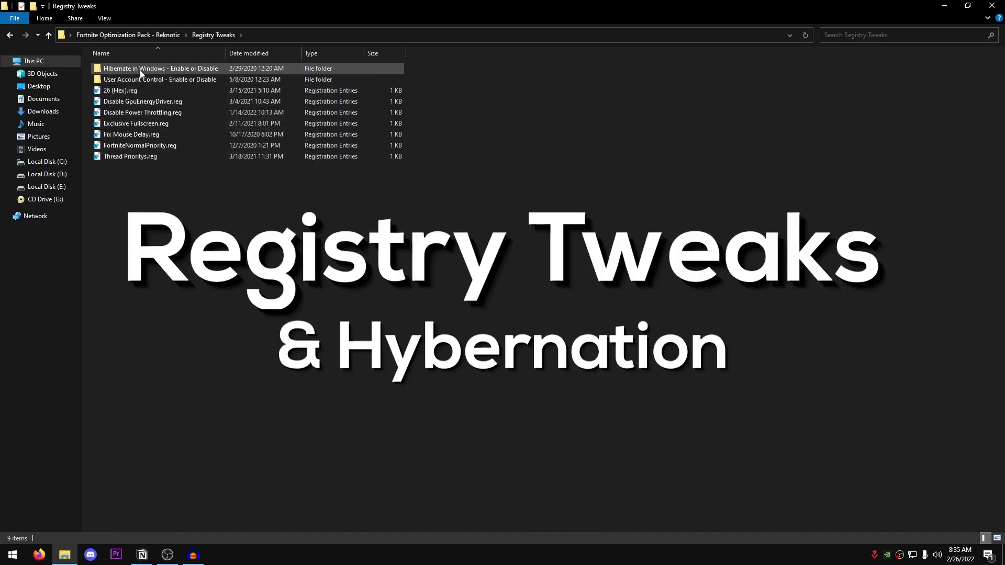
double_click(197, 70)
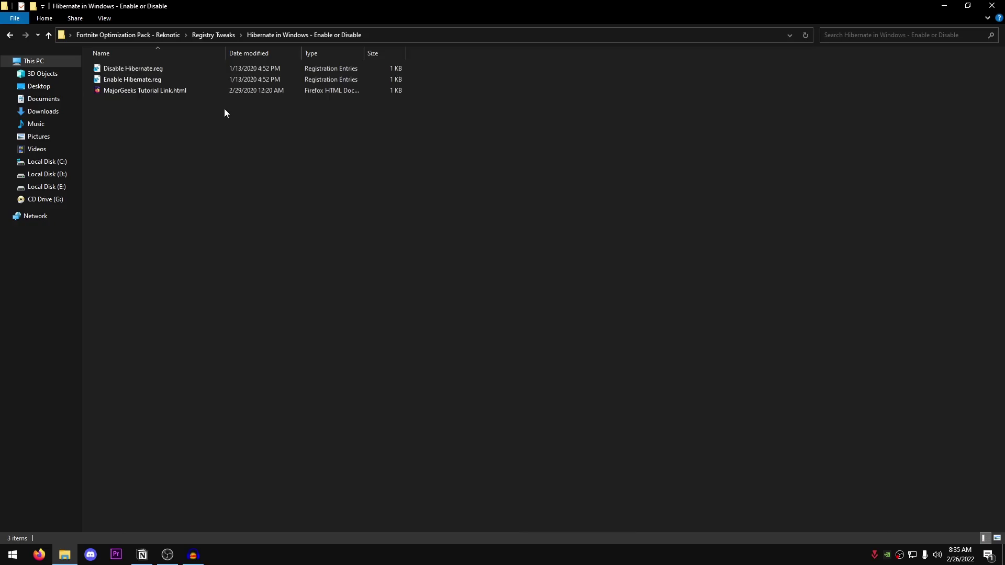
double_click(124, 70)
left_click(582, 294)
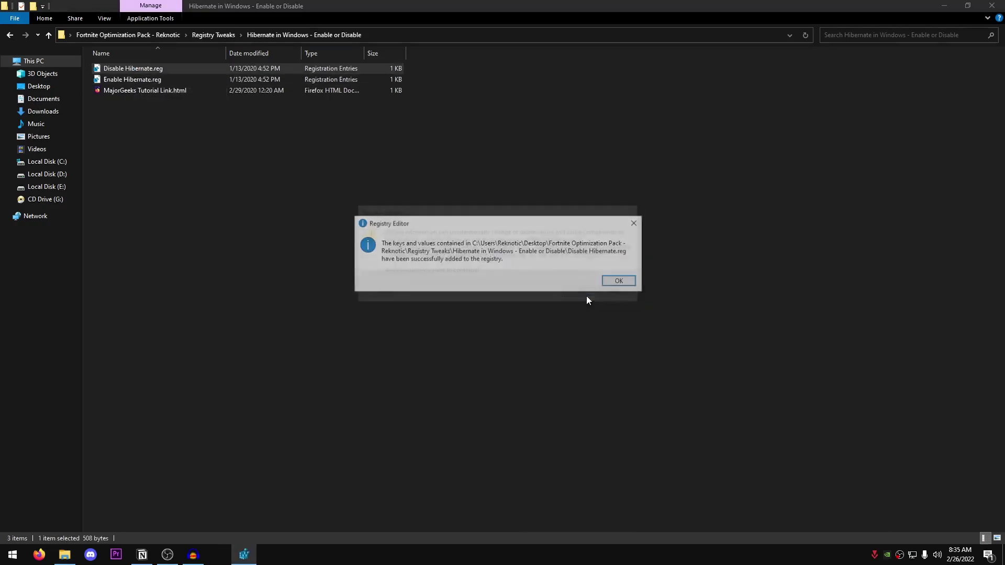
left_click(616, 283)
Step: Merge Disable User Account Control.reg from the User Account Control folder into the registry
left_click(9, 35)
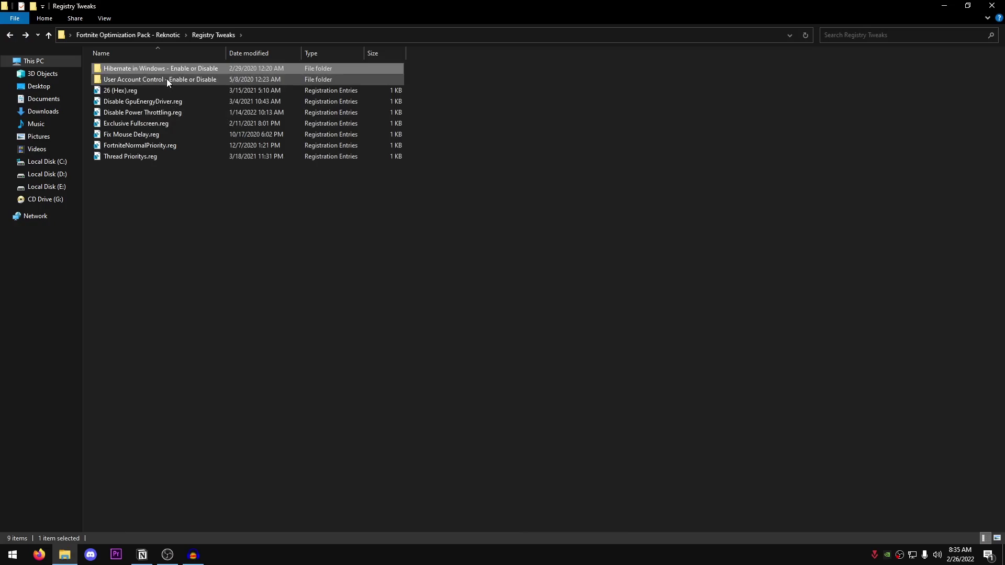
double_click(184, 82)
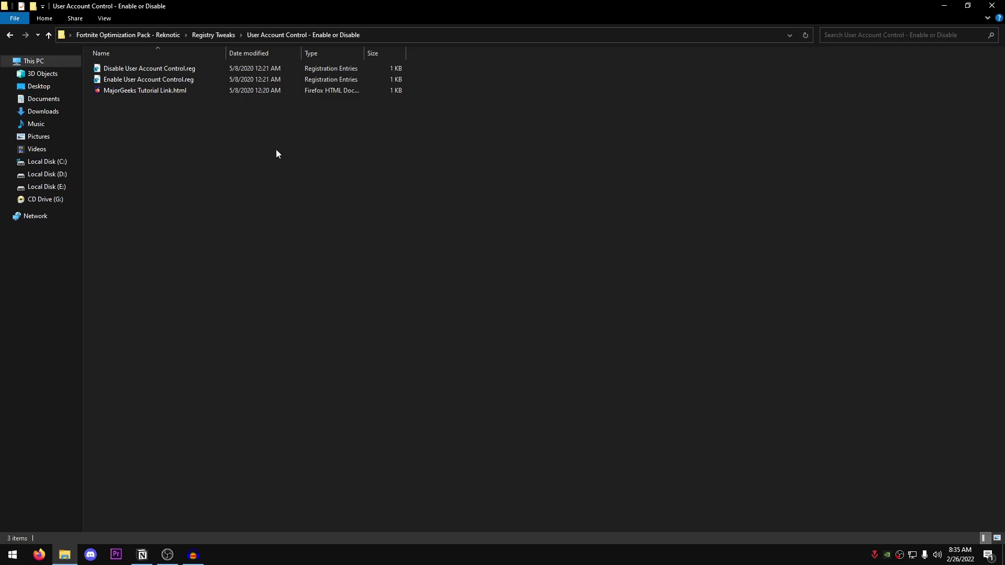
double_click(137, 69)
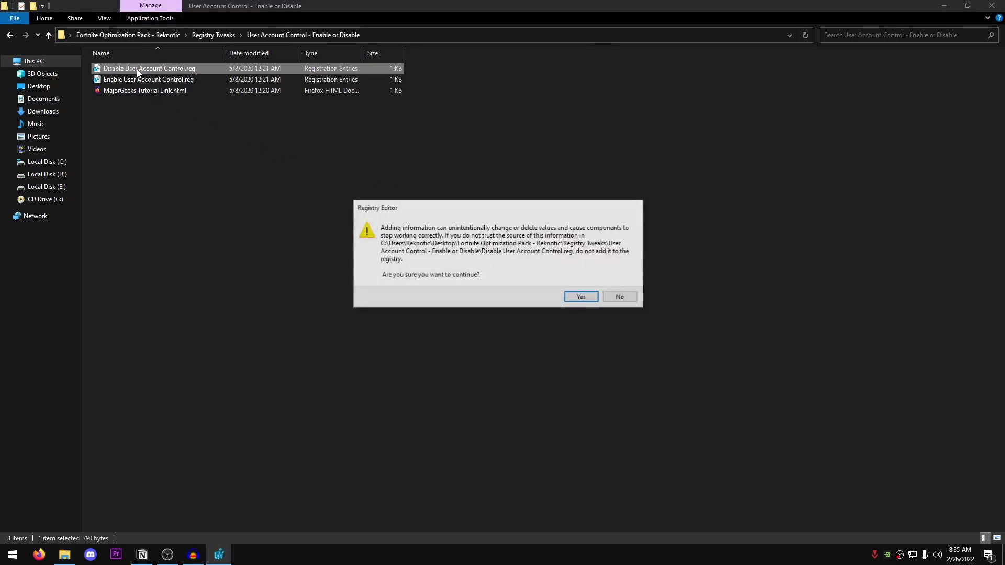
left_click(581, 297)
left_click(613, 285)
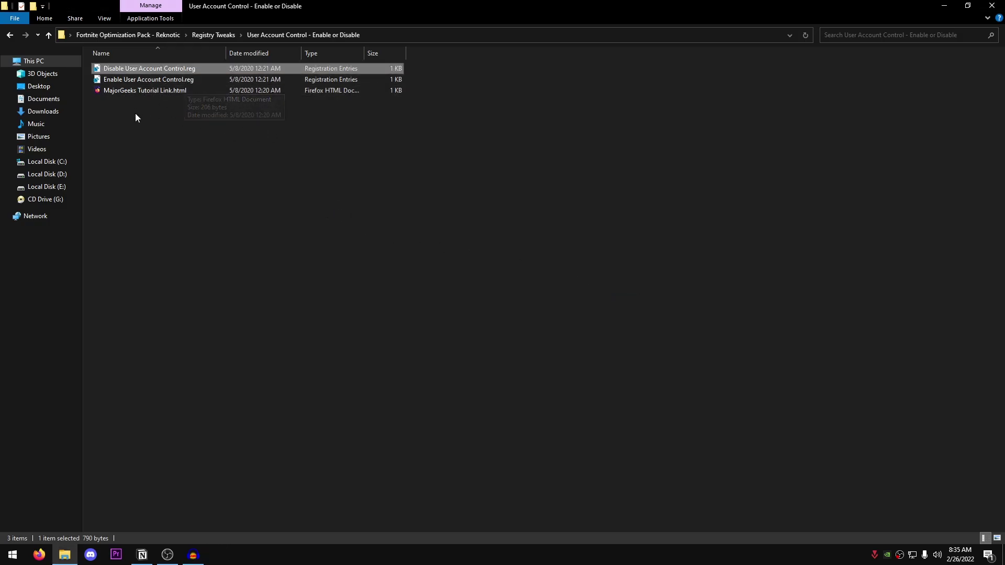
Step: Merge 26 (Hex).reg and Disable GpuEnergyDriver.reg into the registry
left_click(9, 35)
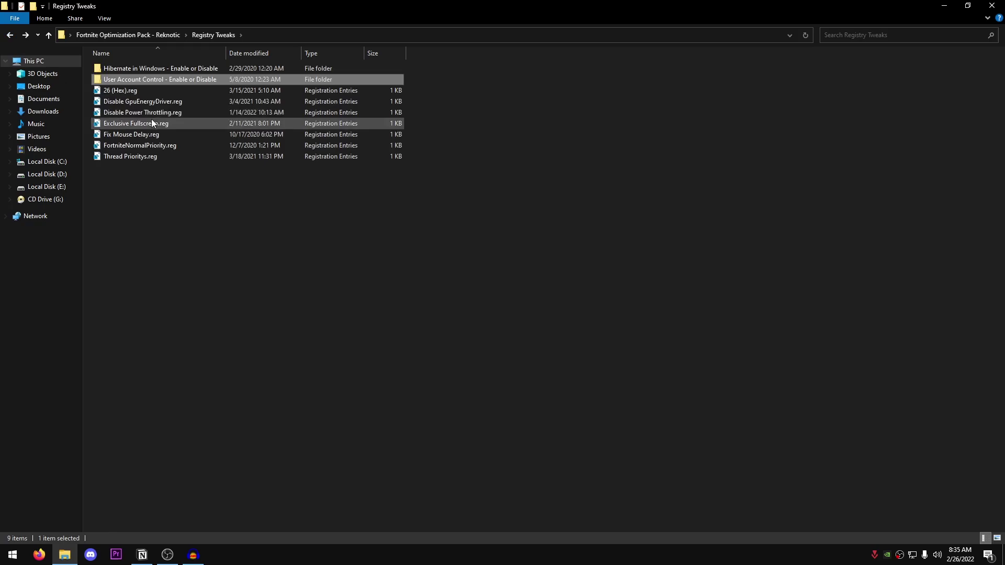
left_click(112, 90)
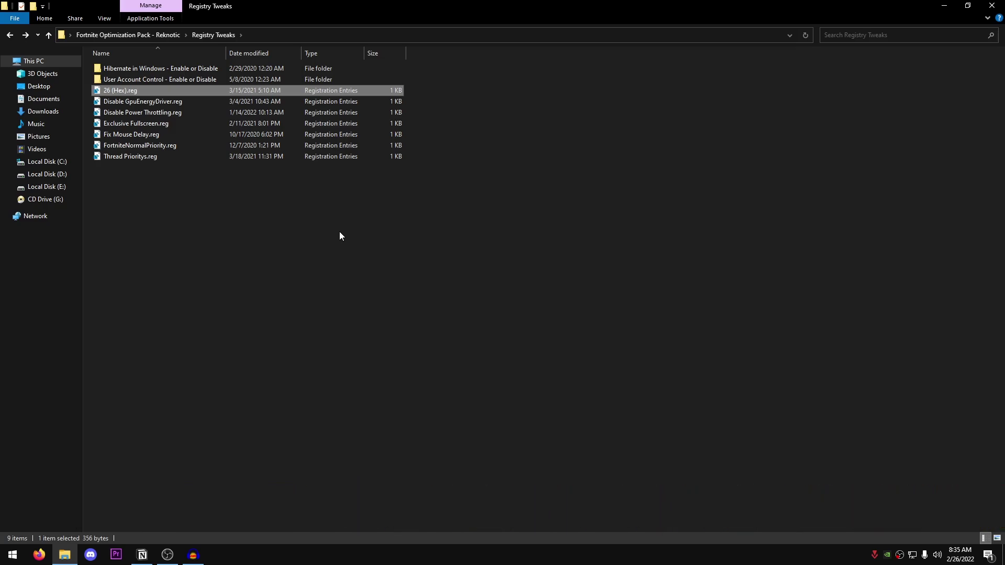
double_click(124, 93)
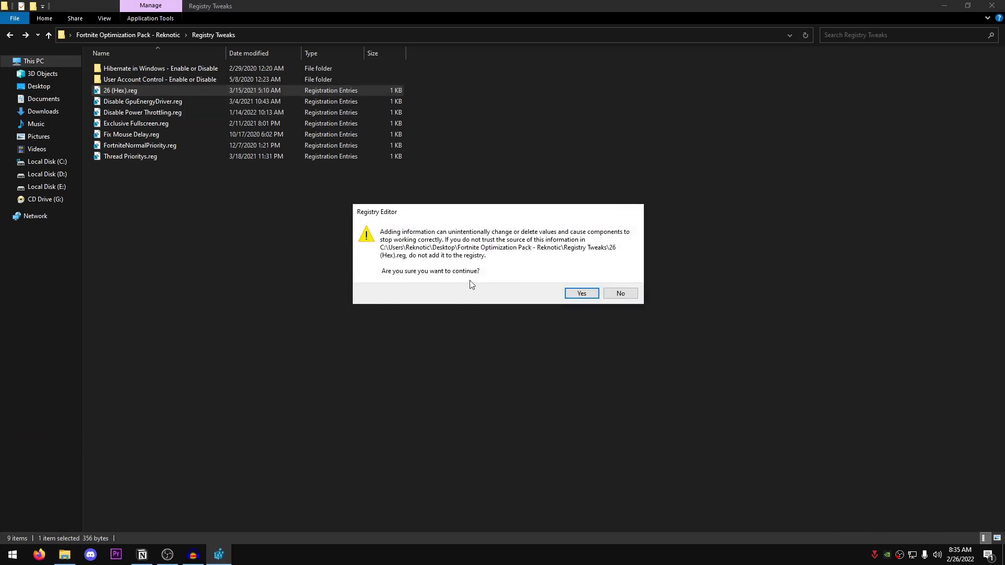
left_click(583, 294)
left_click(619, 278)
left_click(157, 100)
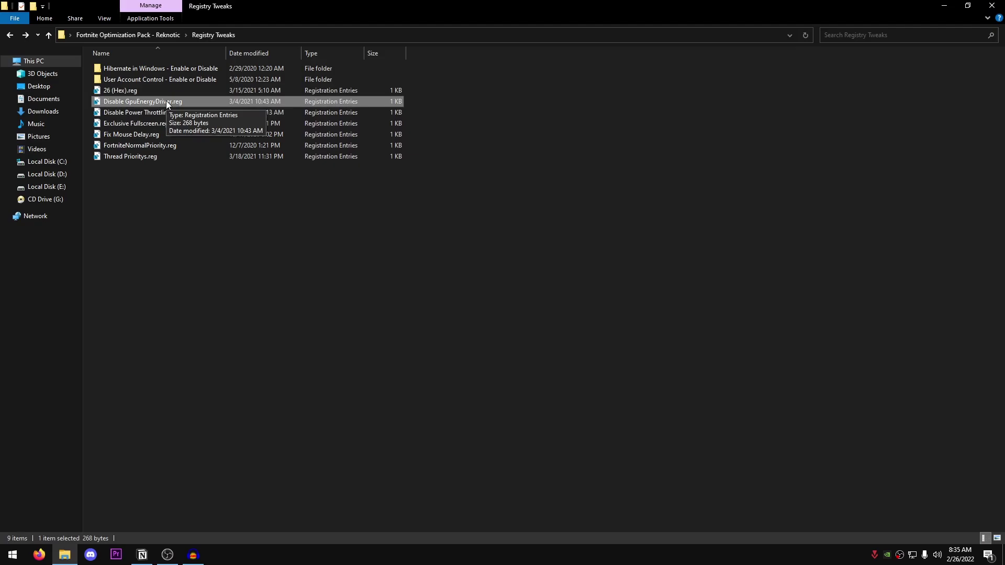
double_click(166, 102)
left_click(582, 293)
left_click(620, 288)
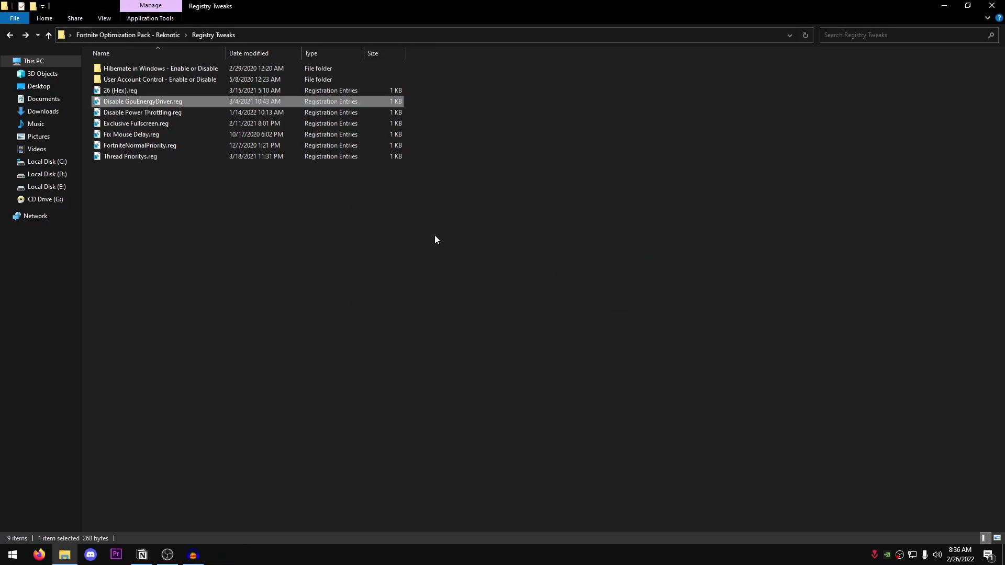
Step: Merge Disable Power Throttling.reg and Exclusive Fullscreen.reg into the registry
double_click(159, 113)
left_click(581, 293)
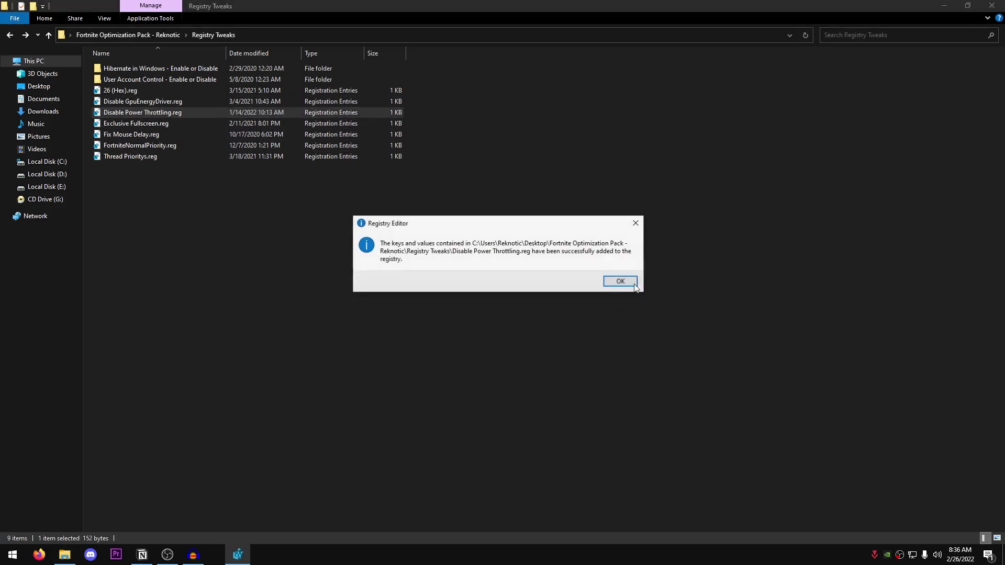
left_click(625, 281)
left_click(148, 126)
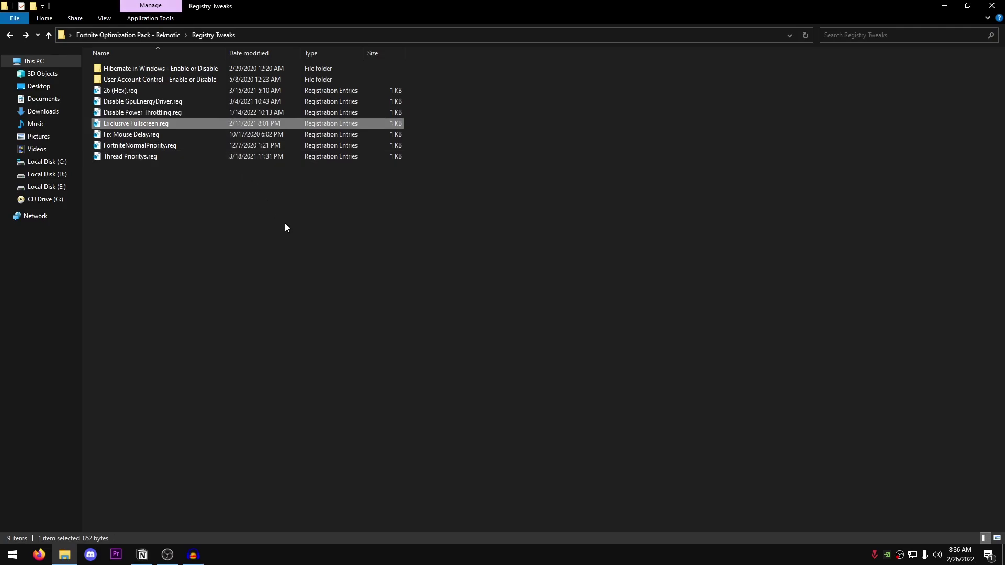
double_click(146, 123)
left_click(582, 293)
left_click(624, 281)
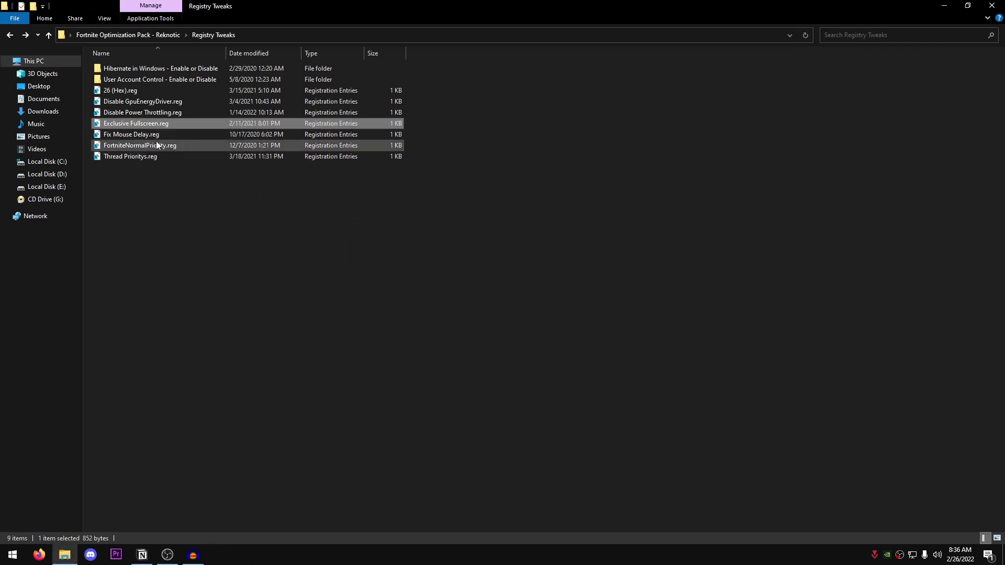
Step: Merge Fix Mouse Delay.reg, FortniteNormalPriority.reg and Thread Prioritys.reg into the registry
left_click(129, 134)
double_click(129, 136)
left_click(581, 293)
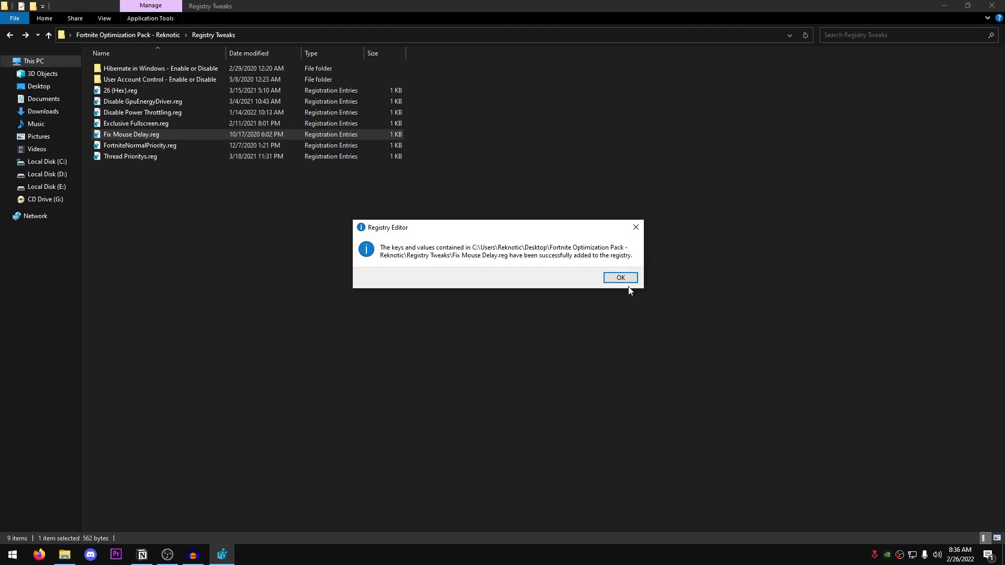
left_click(621, 278)
left_click(165, 147)
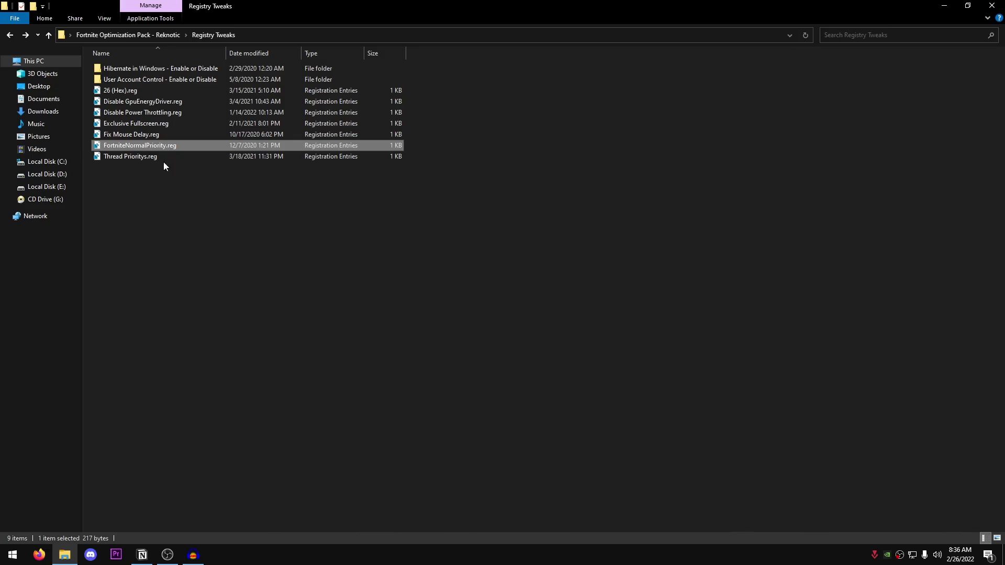
double_click(150, 146)
left_click(581, 296)
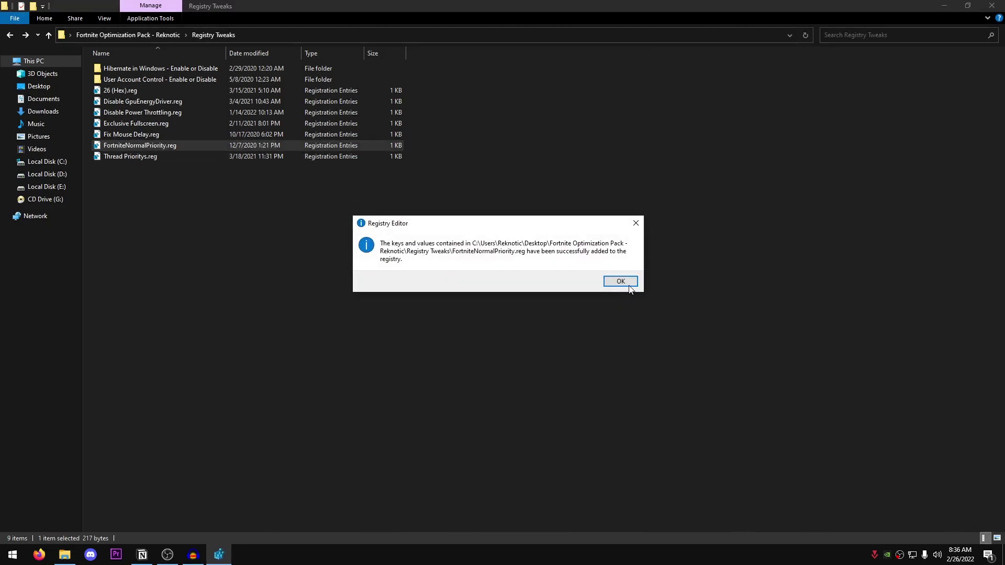
left_click(628, 285)
double_click(139, 159)
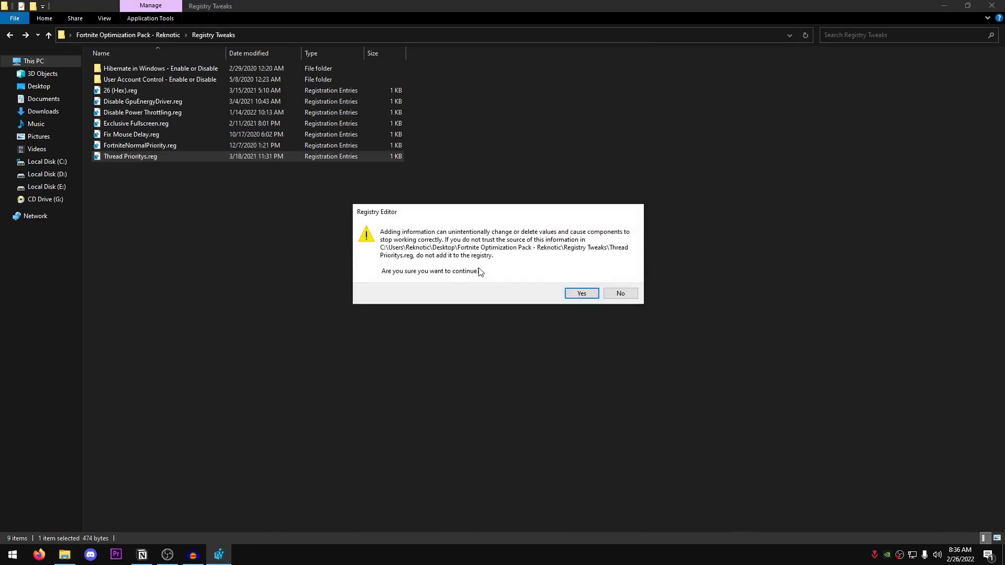
left_click(581, 293)
left_click(623, 282)
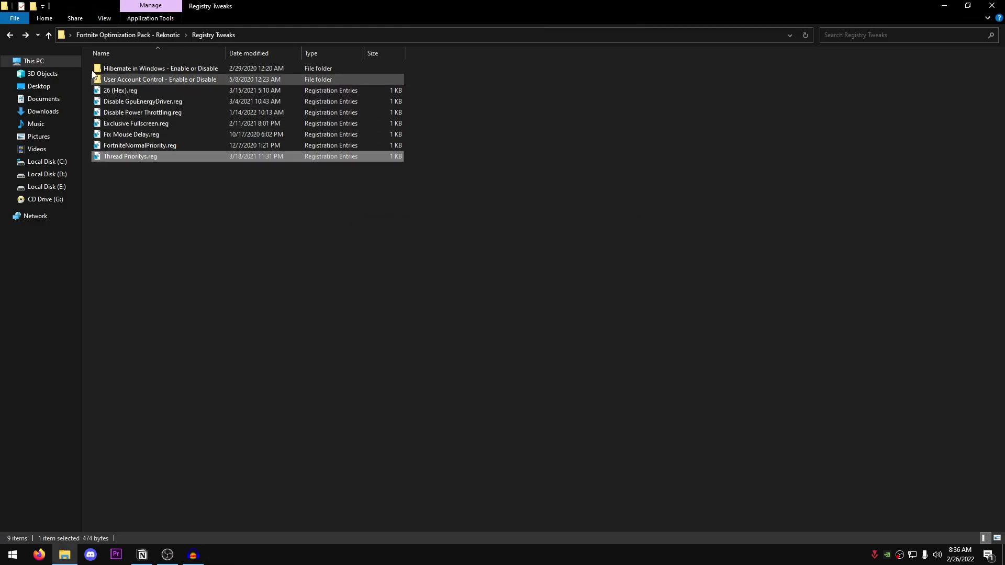
Step: Open the Reknotic Power Plan folder and merge Import_Power_Plan.reg into the registry
key("BackSpace")
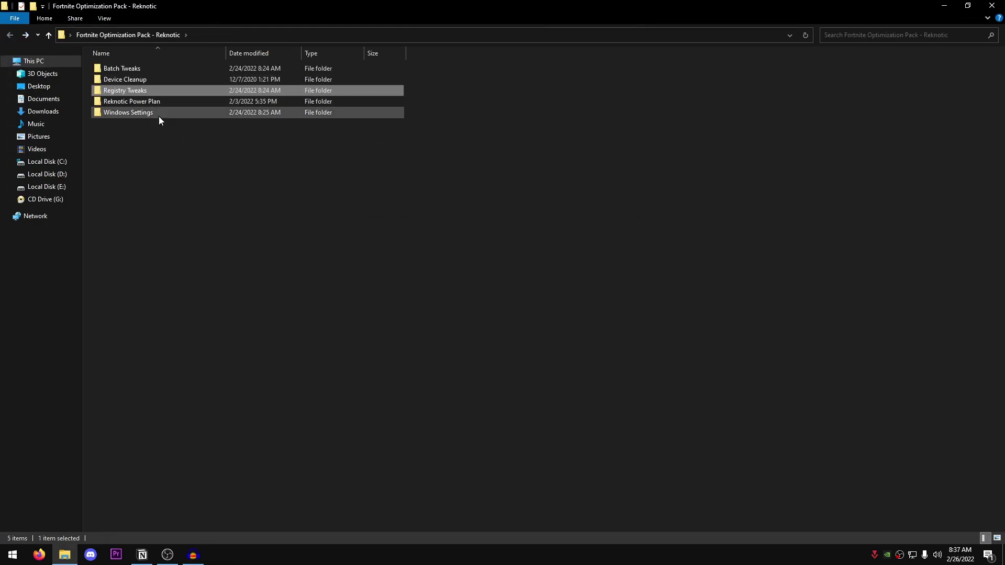
double_click(136, 103)
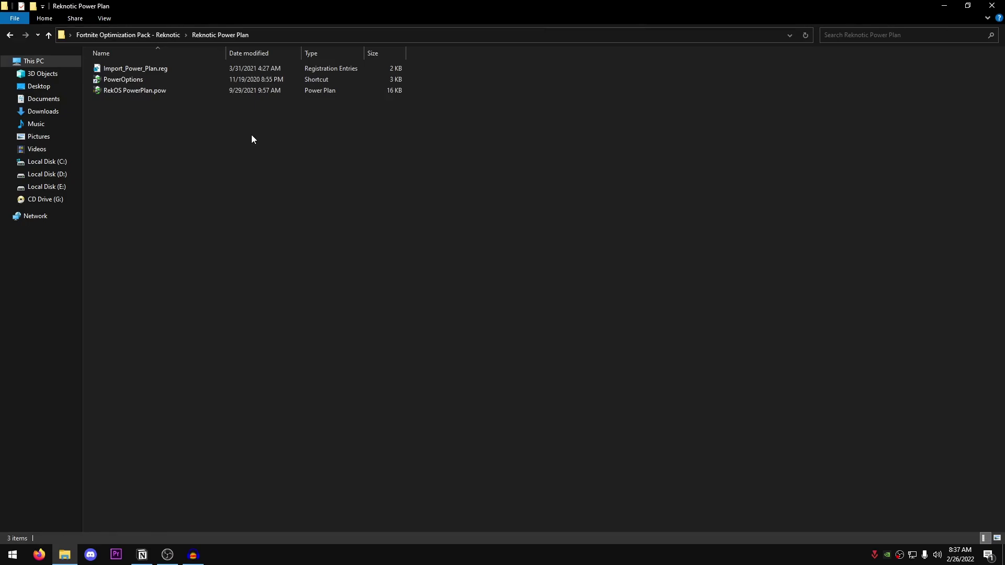
left_click(139, 68)
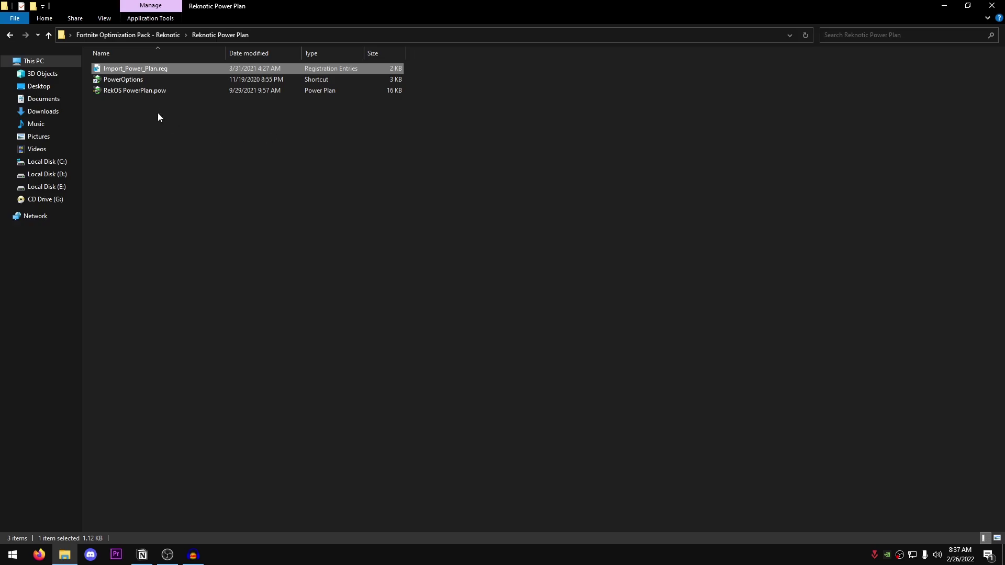
double_click(164, 68)
left_click(582, 293)
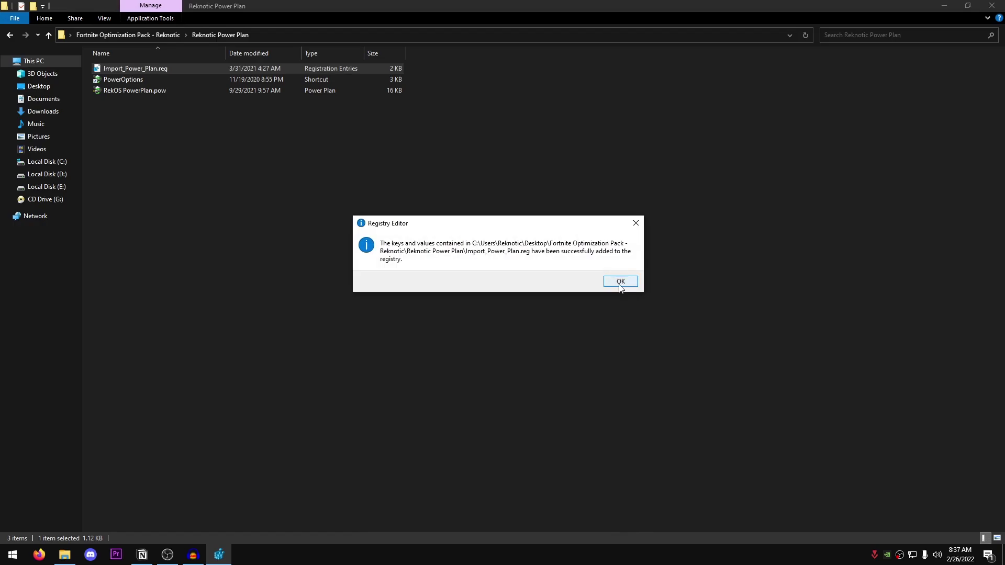
left_click(619, 282)
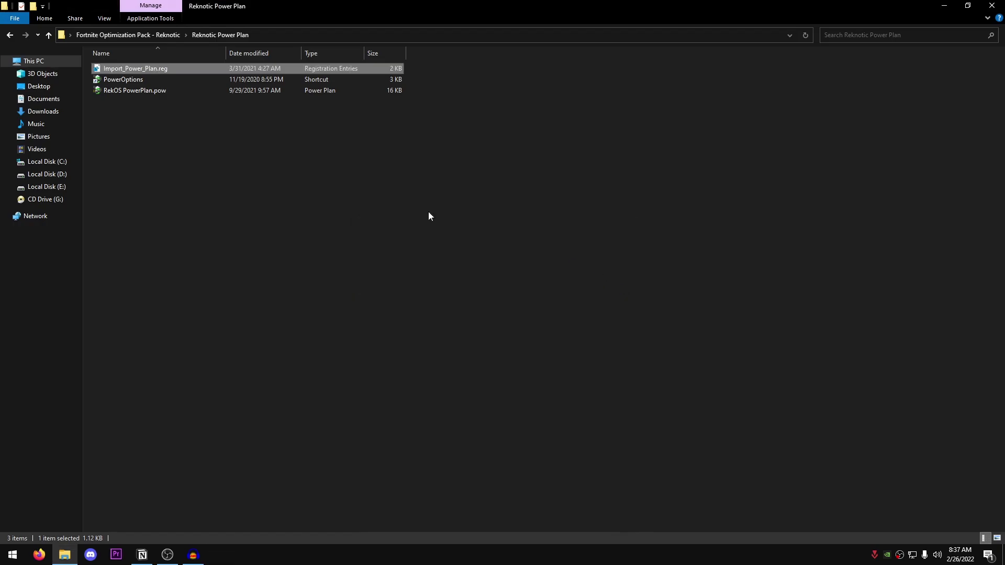
Step: Refresh the Reknotic Power Plan folder listing and select the PowerOptions shortcut
left_click(98, 90)
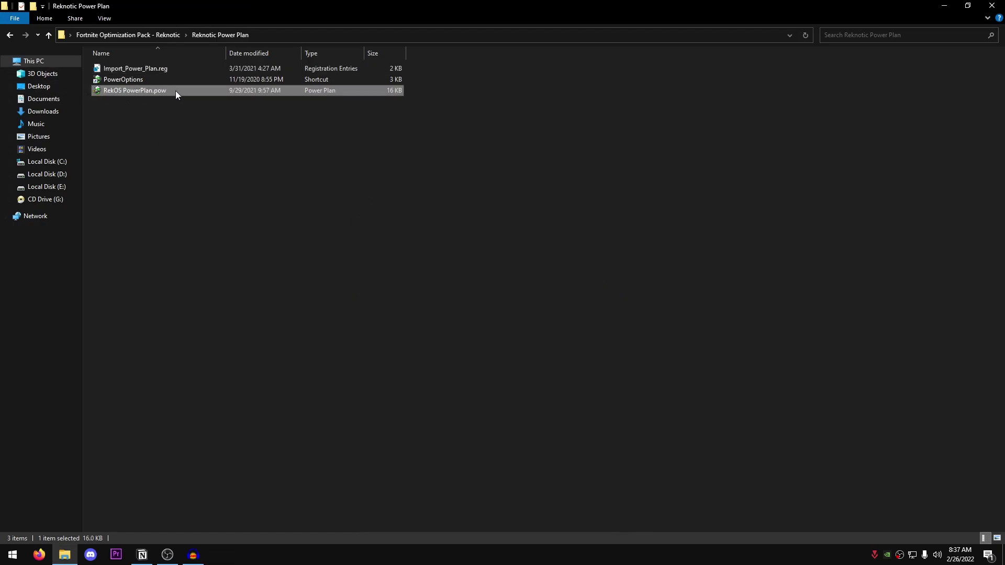
right_click(331, 177)
left_click(372, 215)
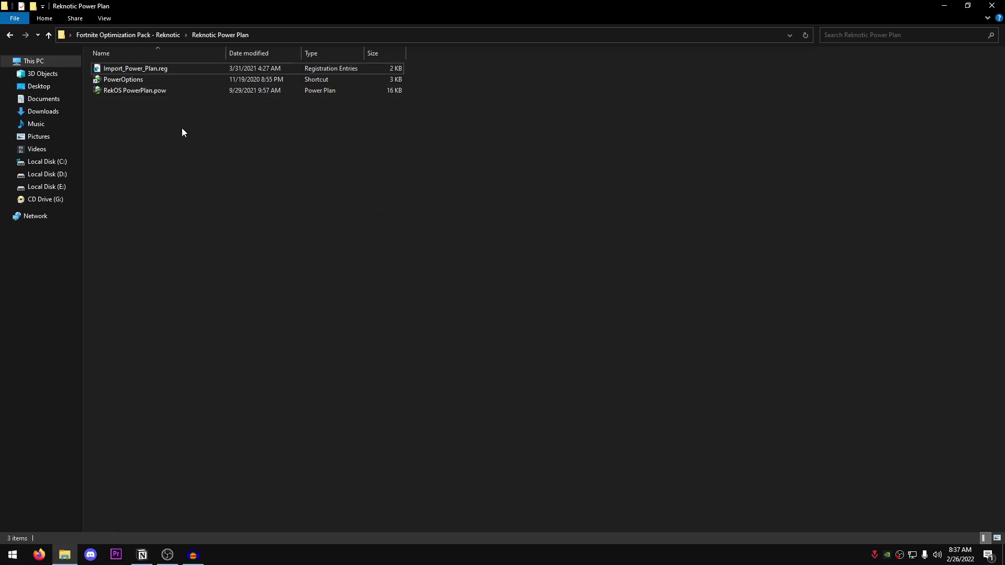
left_click(134, 91)
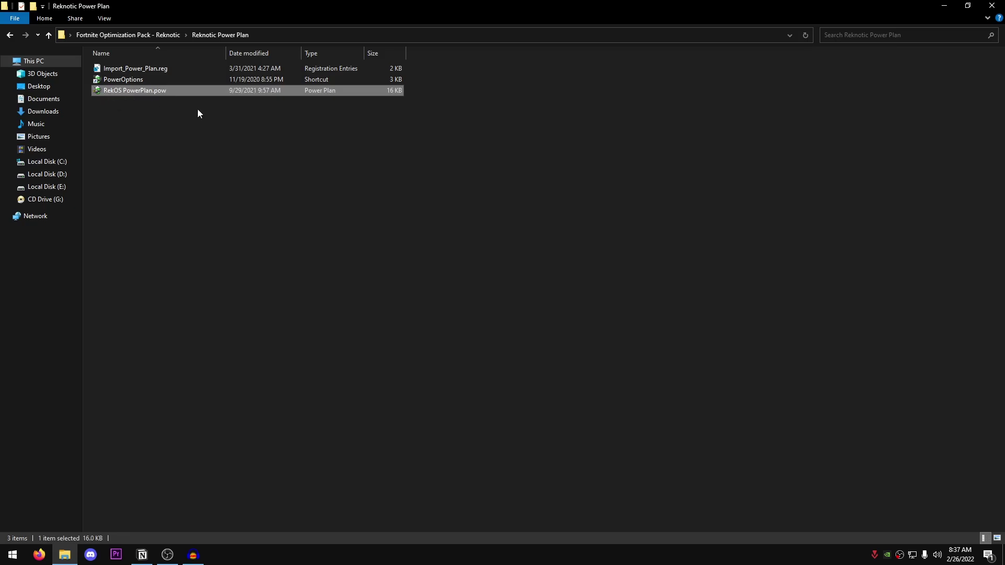
left_click(109, 80)
Step: Make RekOS PowerPlan the active plan under the additional power plans
double_click(131, 80)
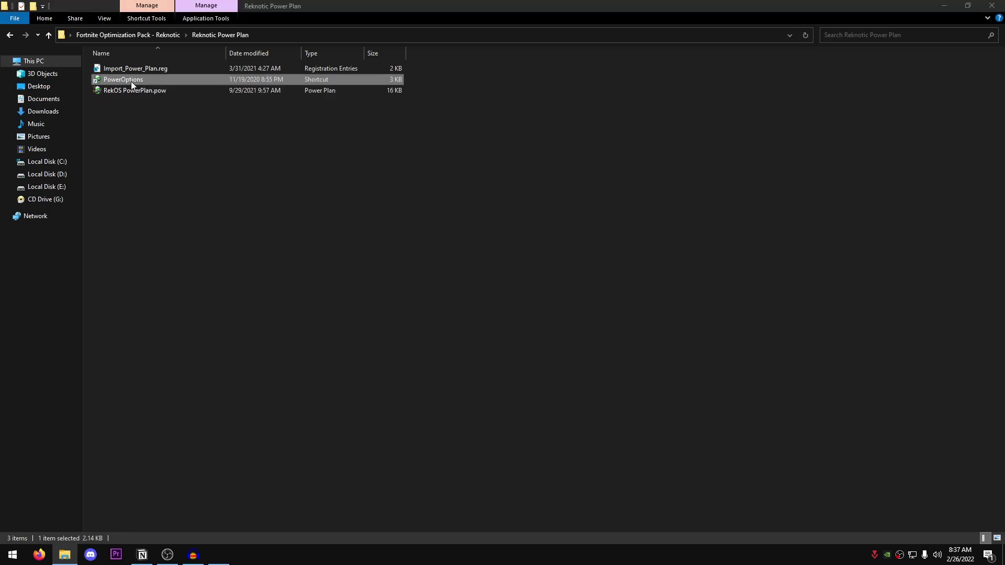
left_click(661, 228)
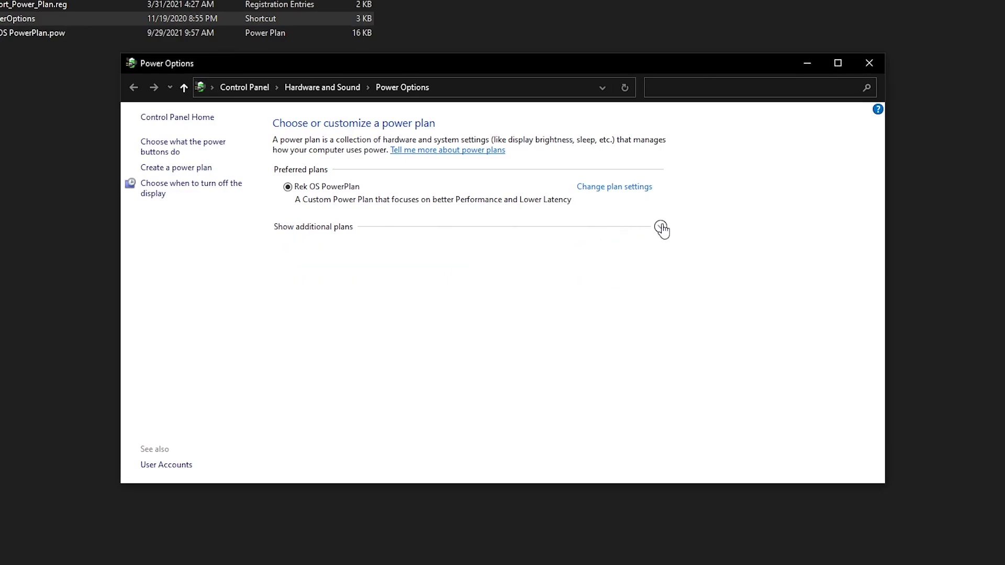
left_click(661, 227)
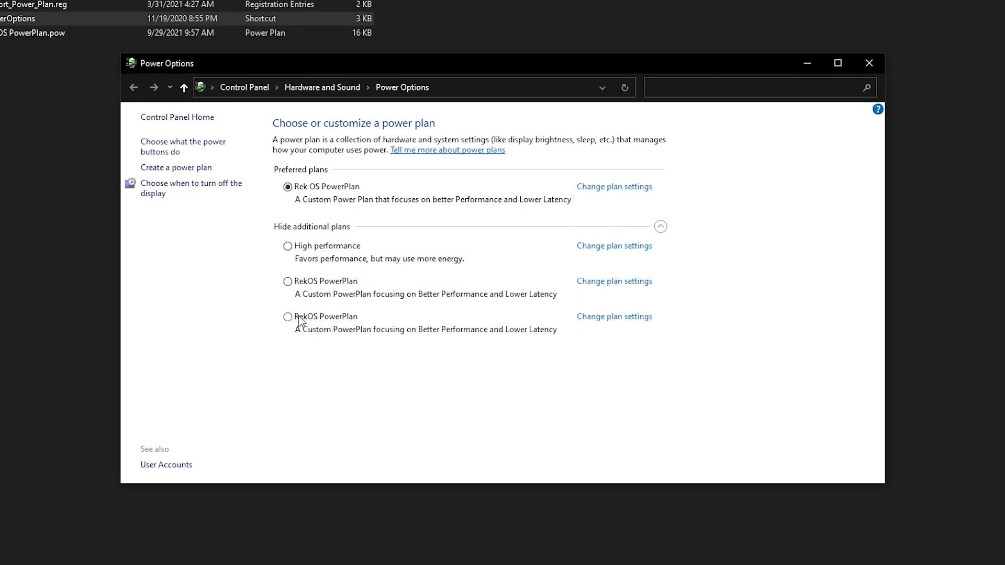
left_click(320, 317)
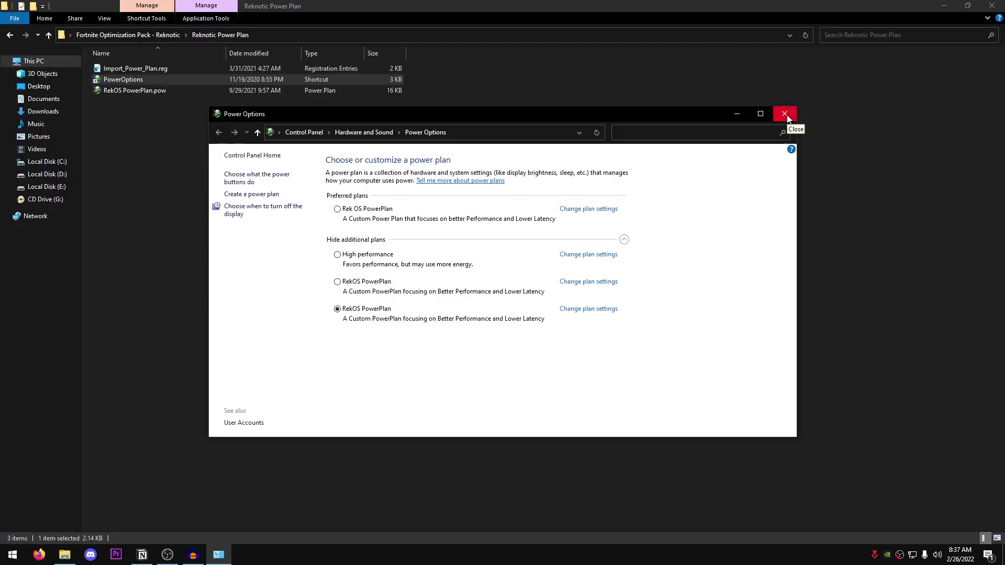
Step: Close Power Options and open the pack's Windows Settings folder
left_click(870, 64)
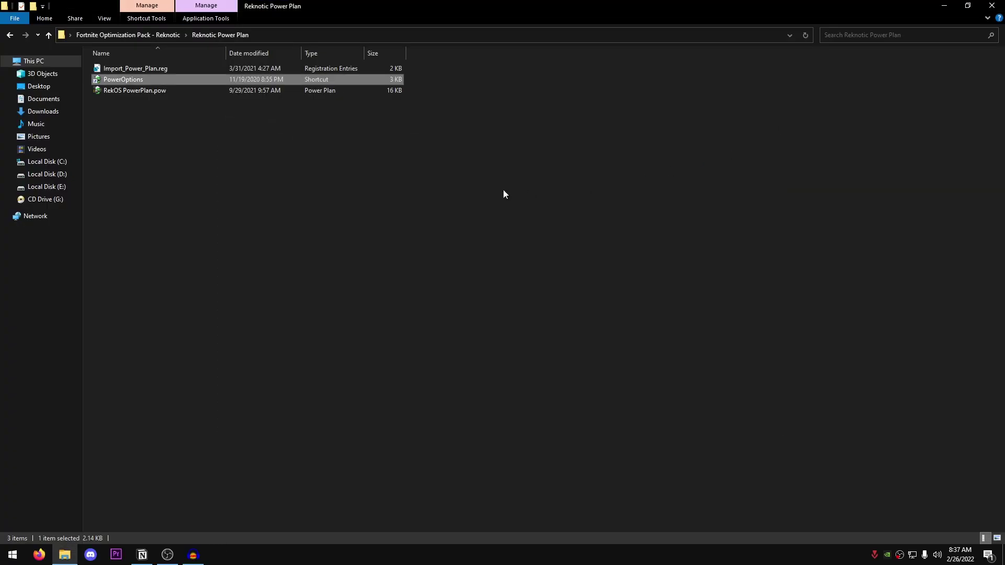
left_click(47, 36)
double_click(156, 113)
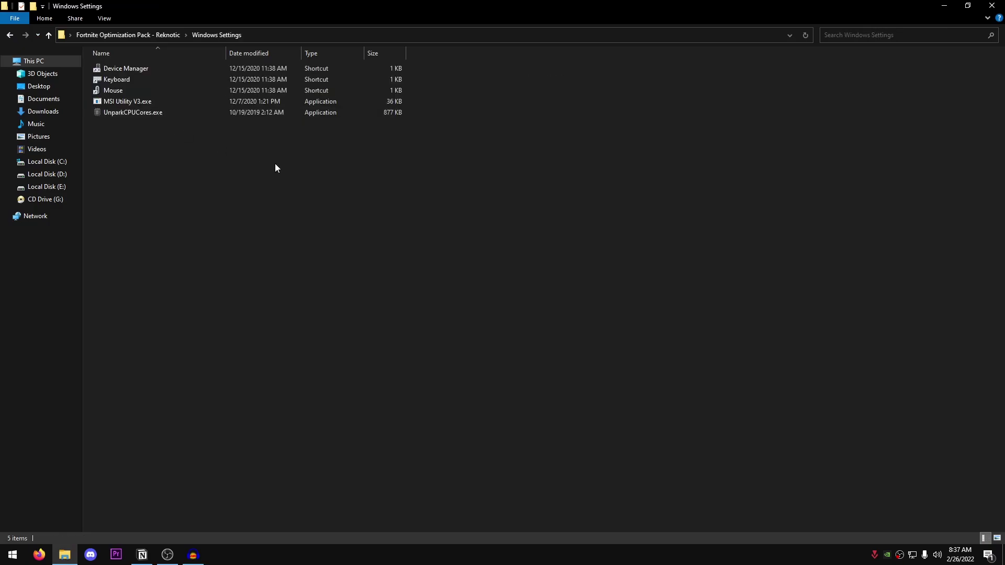
Step: Uncheck 'Allow the computer to turn off this device' for the Intel 82579LM Gigabit adapter
double_click(125, 69)
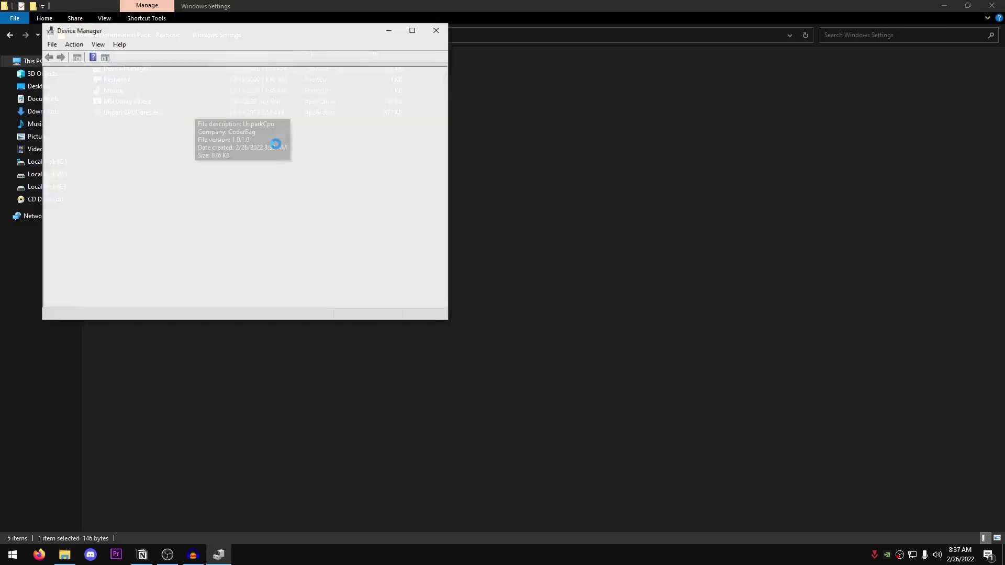
left_click_drag(221, 35, 378, 39)
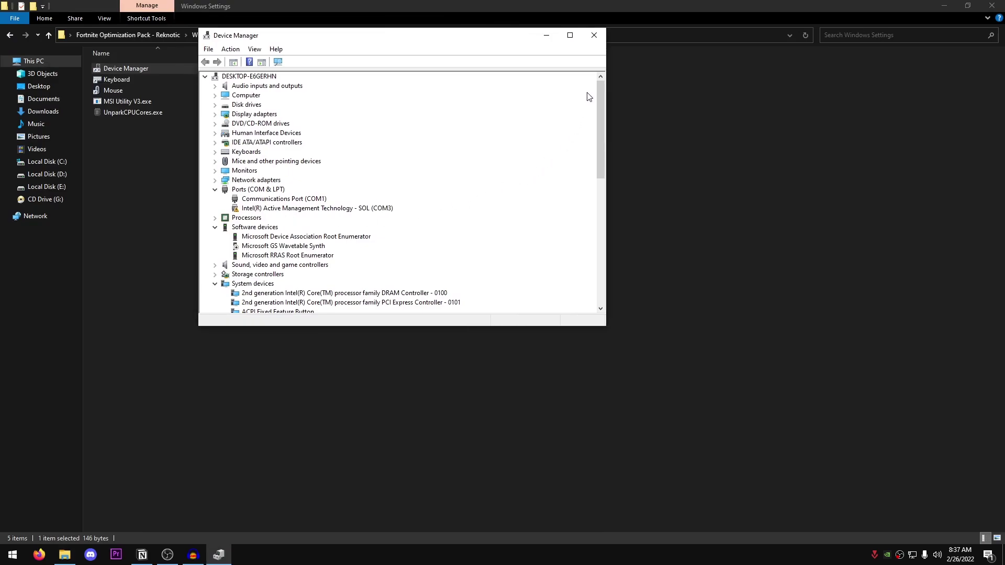
left_click(570, 35)
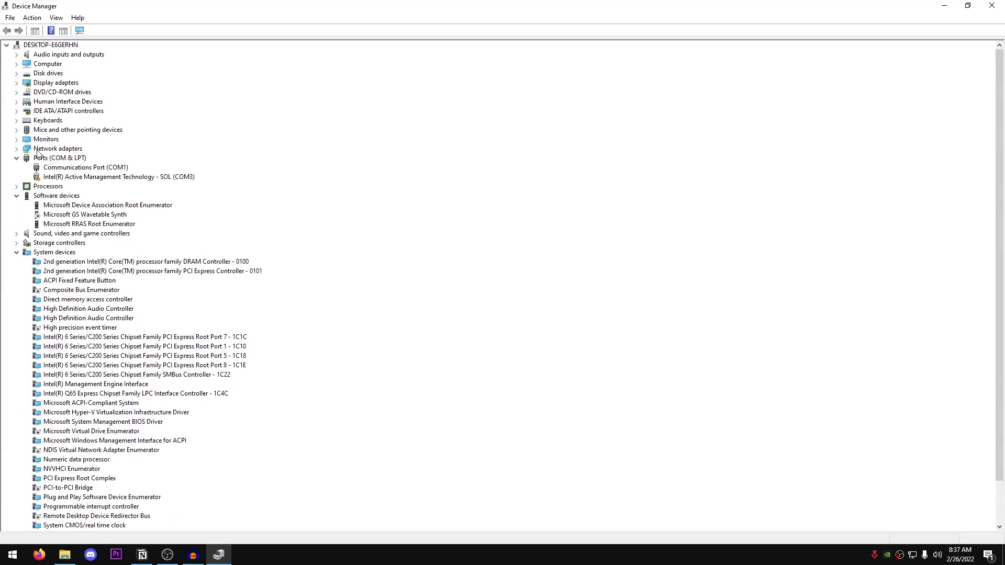
left_click(17, 157)
left_click(16, 149)
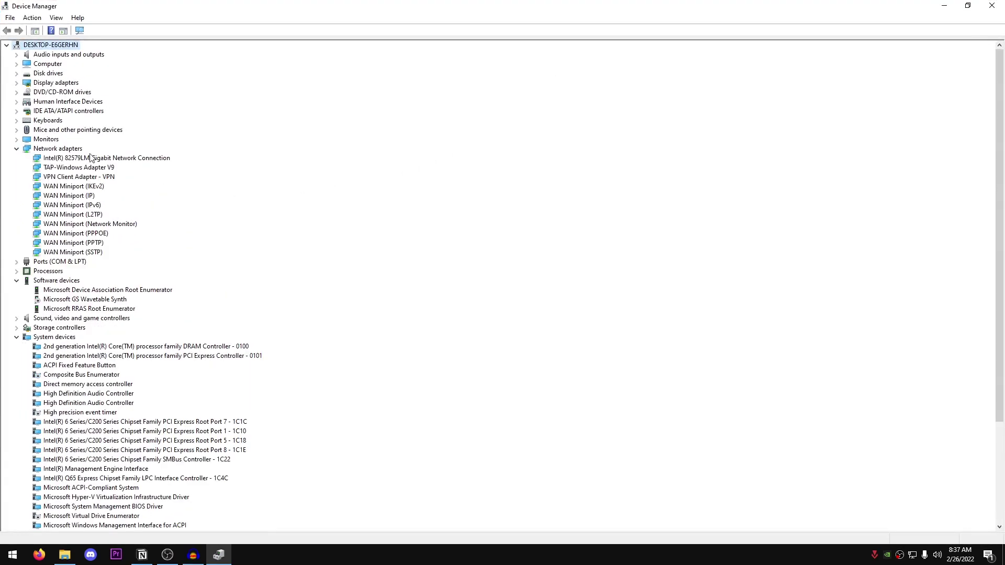
right_click(149, 157)
left_click(189, 215)
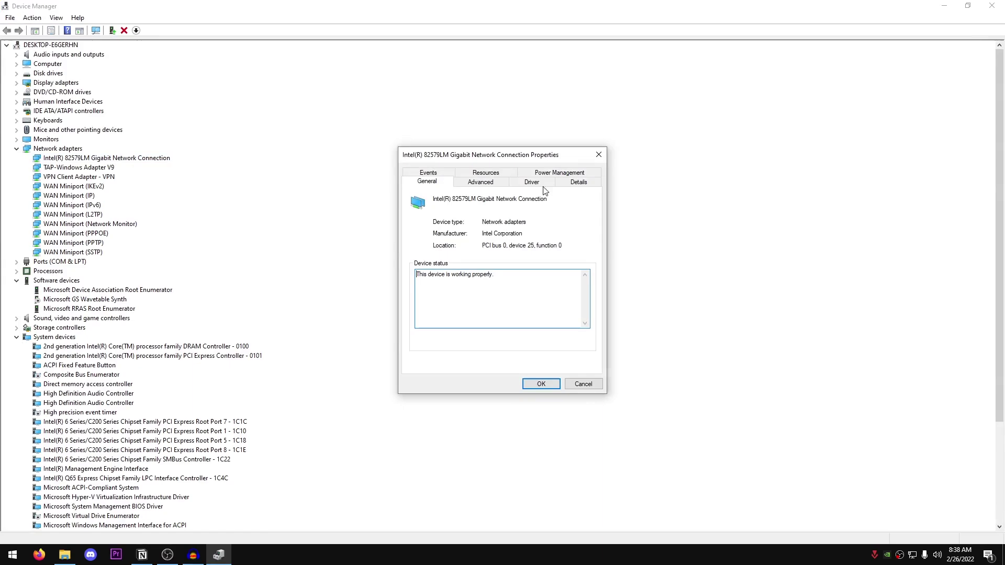
left_click(565, 172)
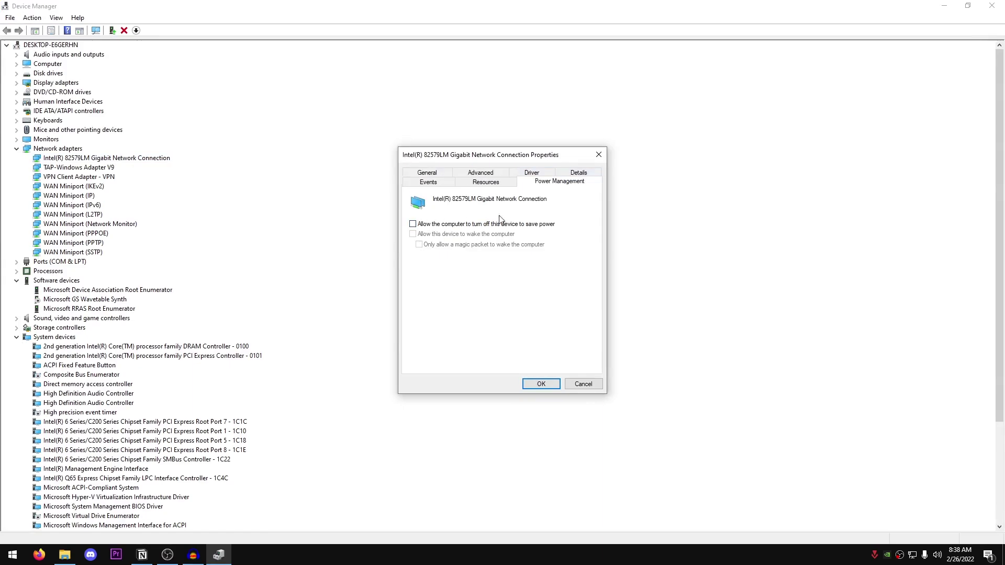
left_click(557, 383)
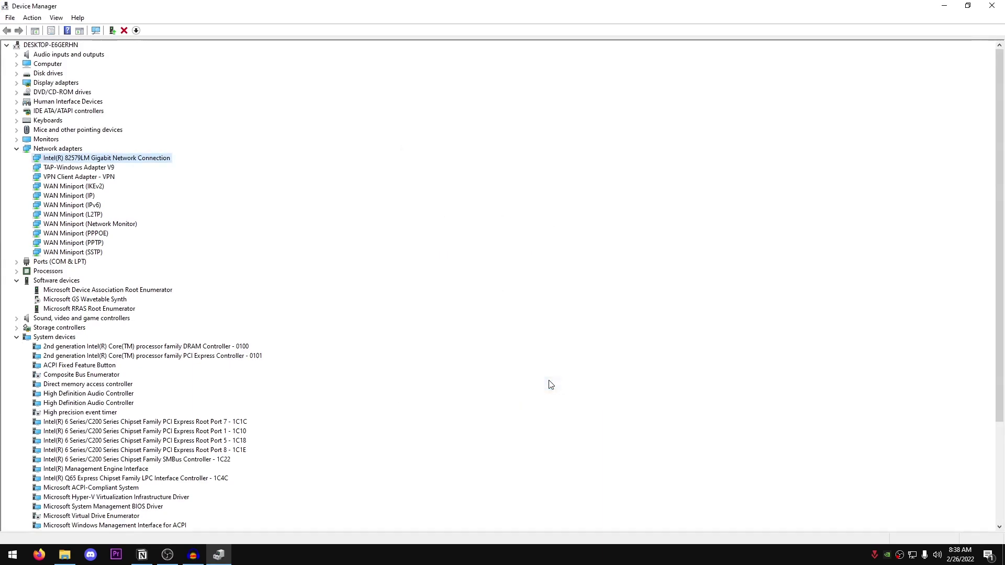
Step: View devices by connection and disable power-off for the 1C2D controller's USB Root Hub
left_click(57, 21)
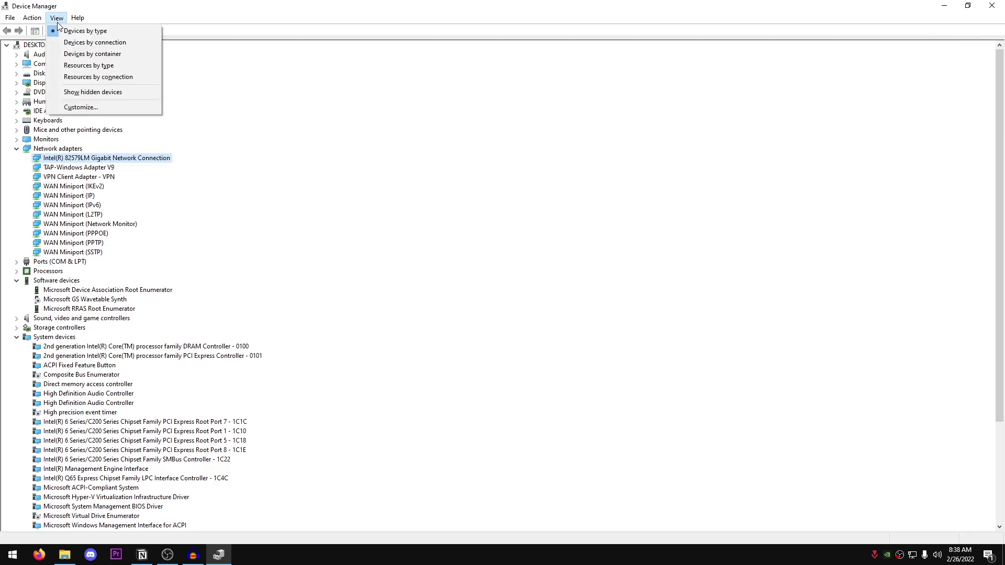
left_click(149, 47)
left_click(89, 227)
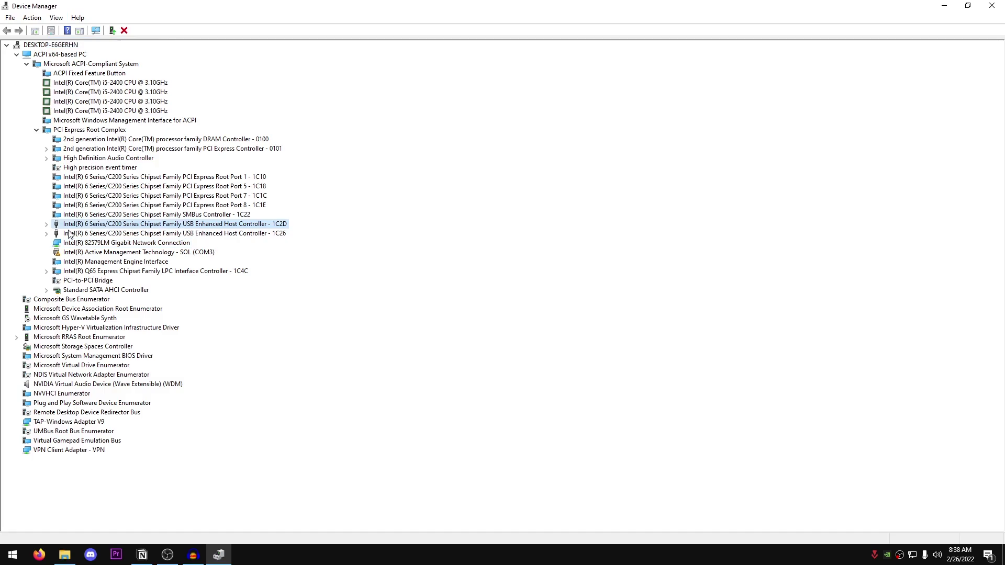
key("Right")
right_click(110, 234)
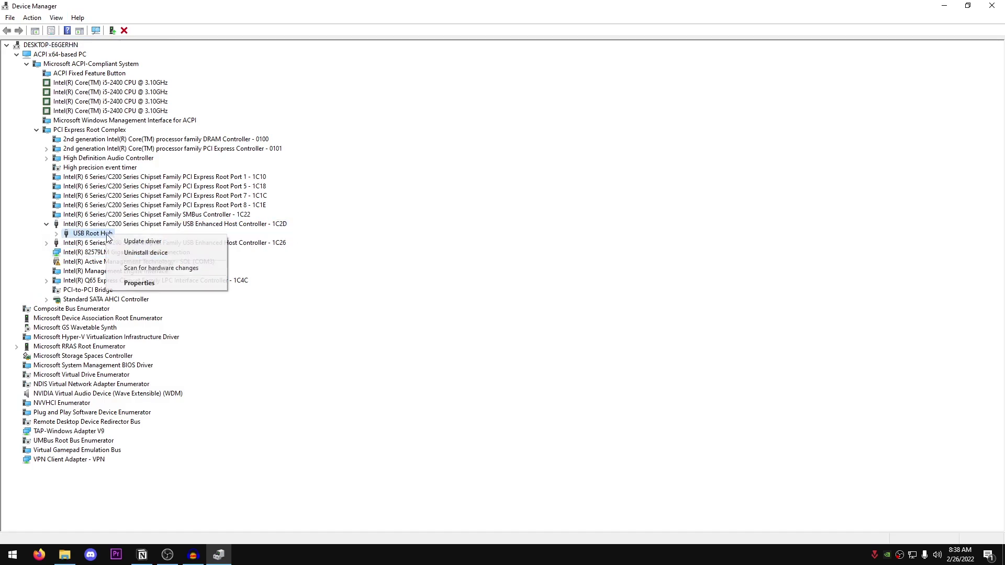
left_click(123, 283)
left_click(569, 174)
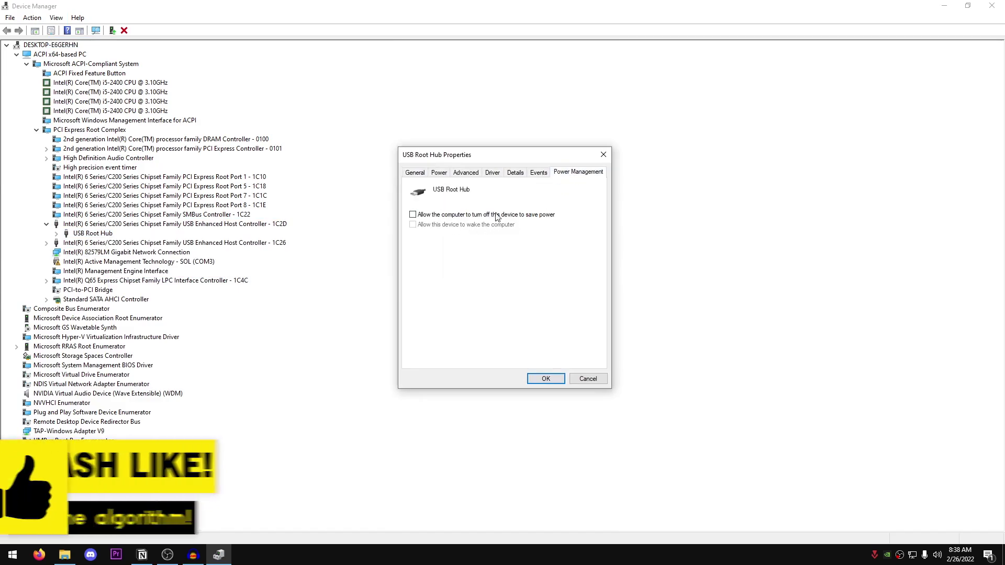
left_click(546, 378)
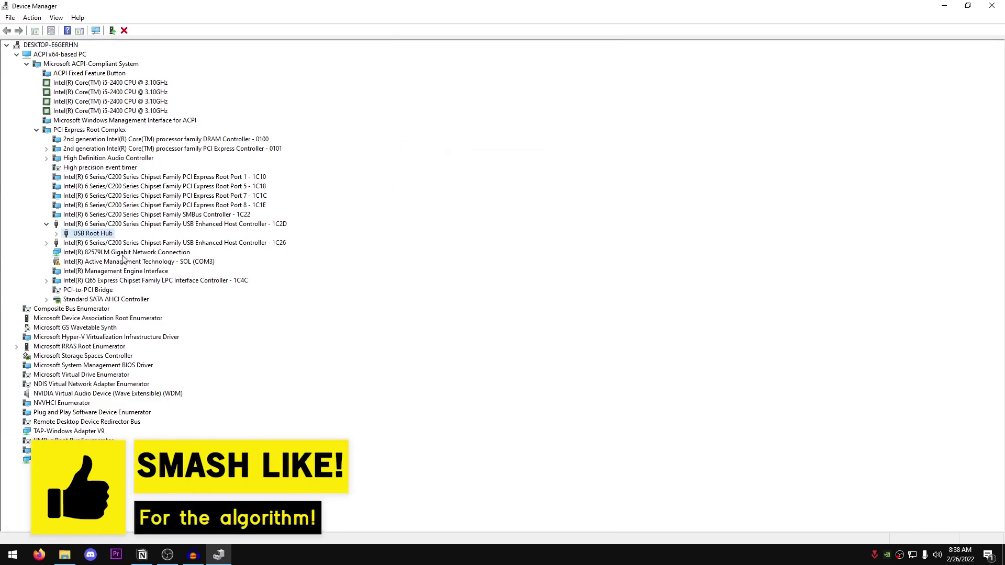
Step: Disable power-off for the 1C26 controller's USB Root Hub, then close Device Manager
left_click(115, 243)
left_click(46, 243)
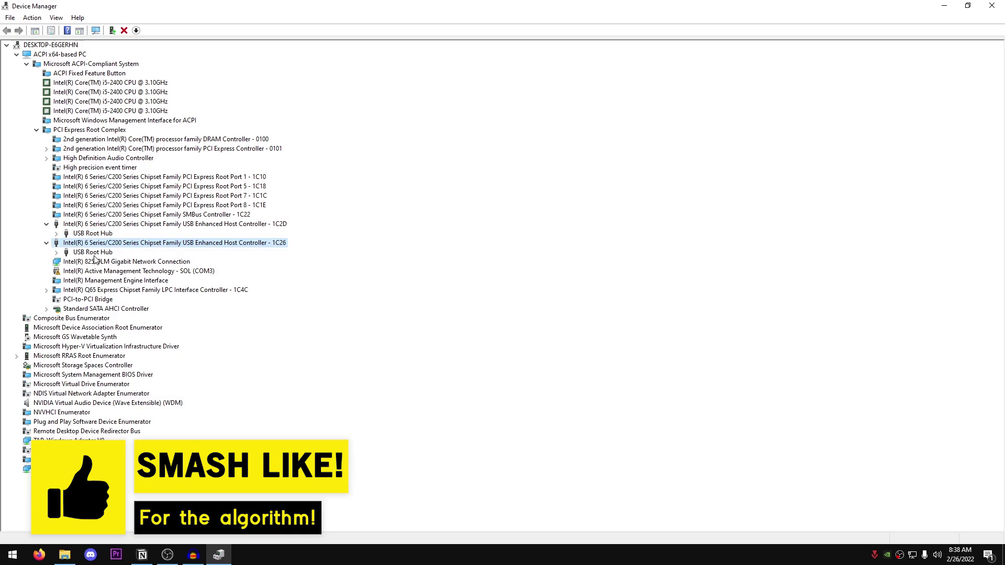
right_click(100, 252)
left_click(142, 316)
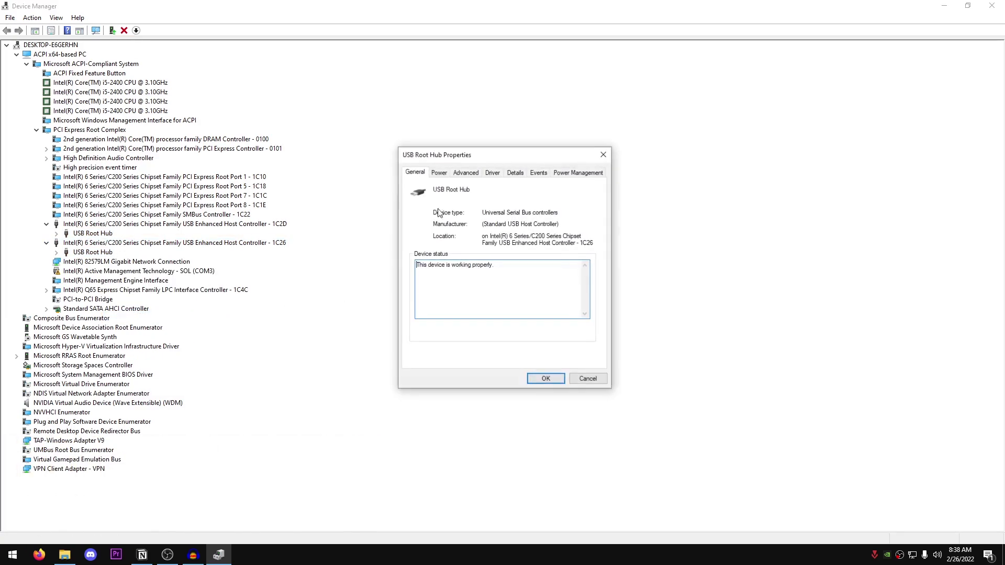
left_click(576, 173)
left_click(546, 379)
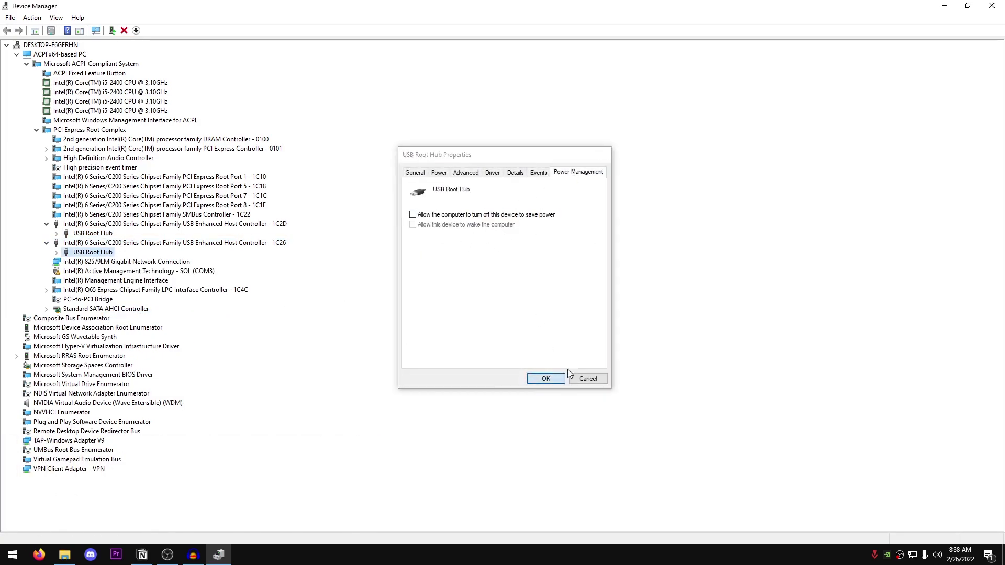
left_click(992, 5)
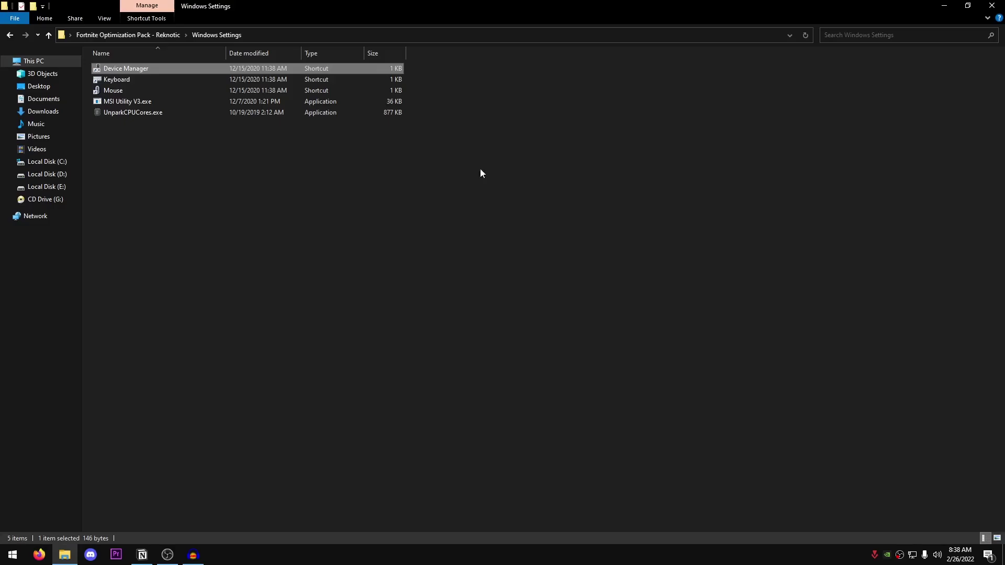
Step: Keep keyboard repeat settings and set pointer speed two notches above slowest, precision off
double_click(138, 80)
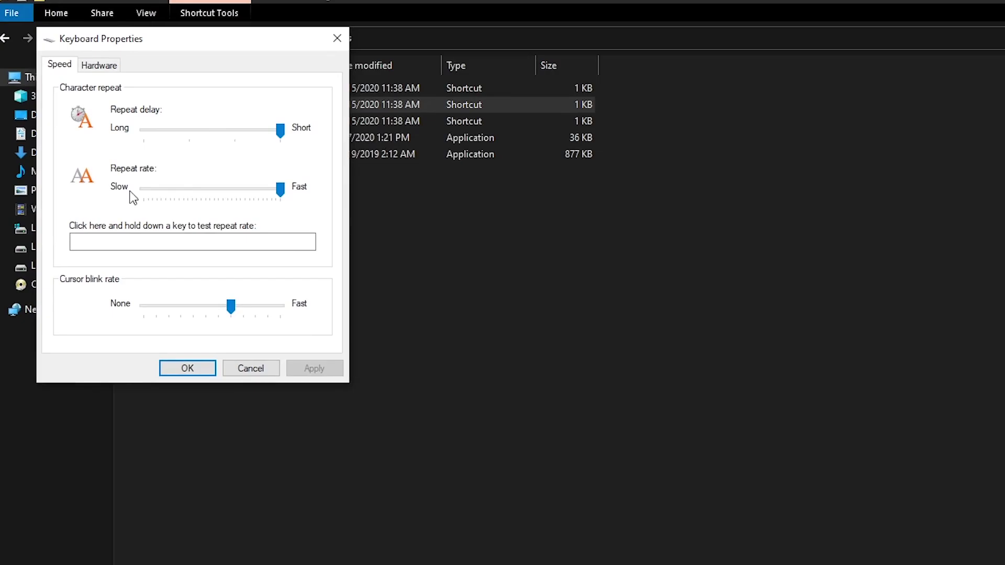
left_click(187, 368)
double_click(176, 120)
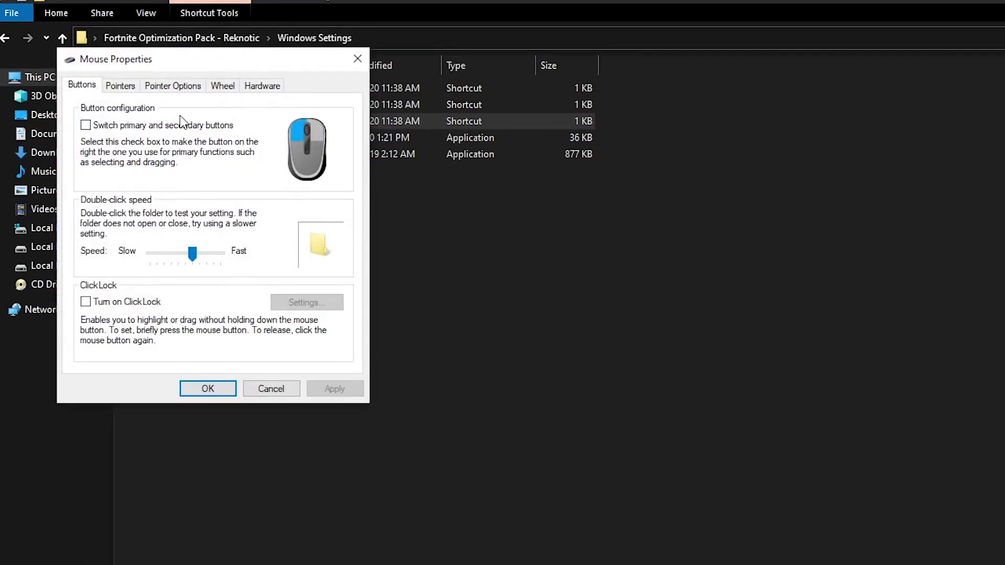
left_click(178, 85)
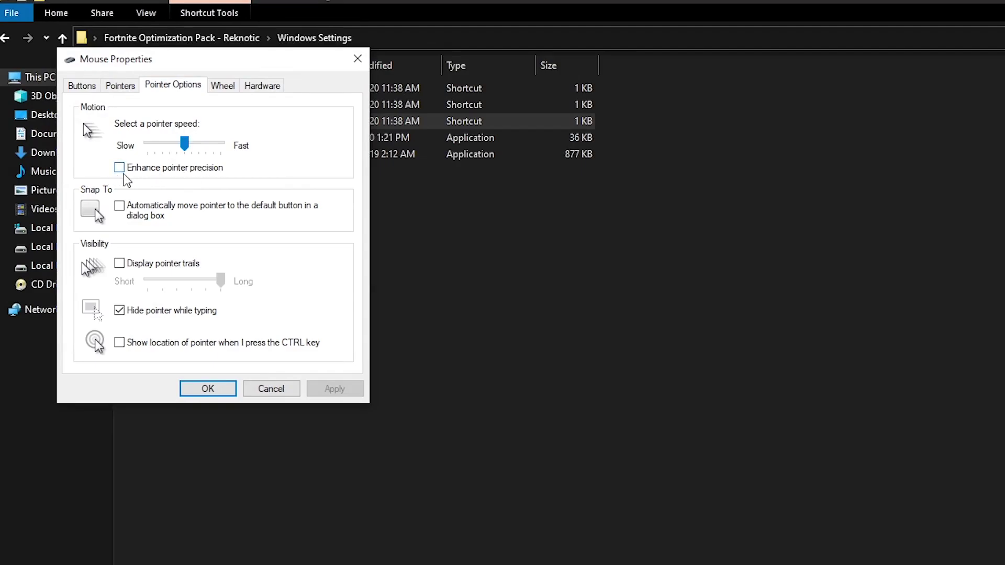
left_click_drag(186, 147, 137, 147)
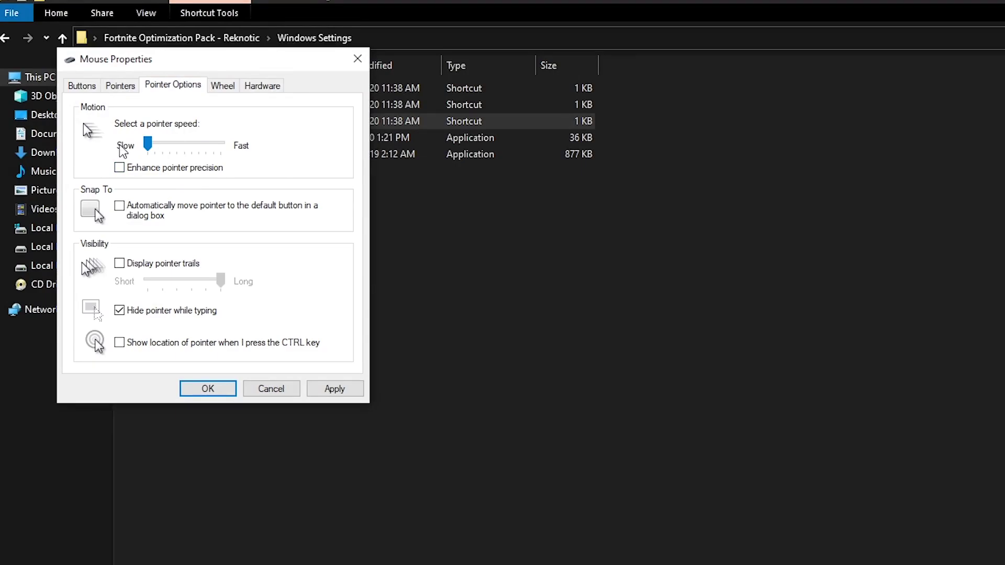
key("Right")
key("Right")
key("Right")
key("Right")
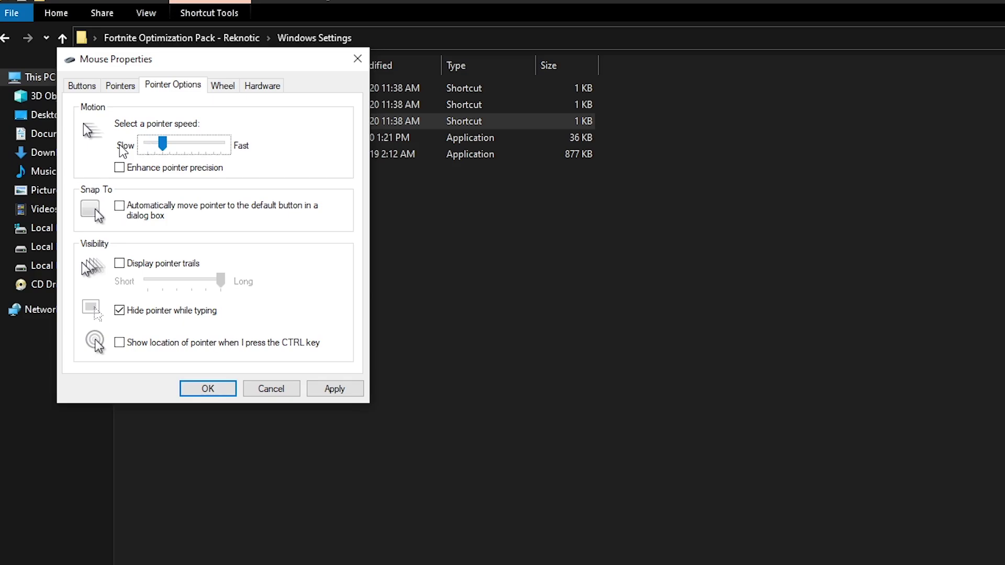
key("Right")
left_click(340, 396)
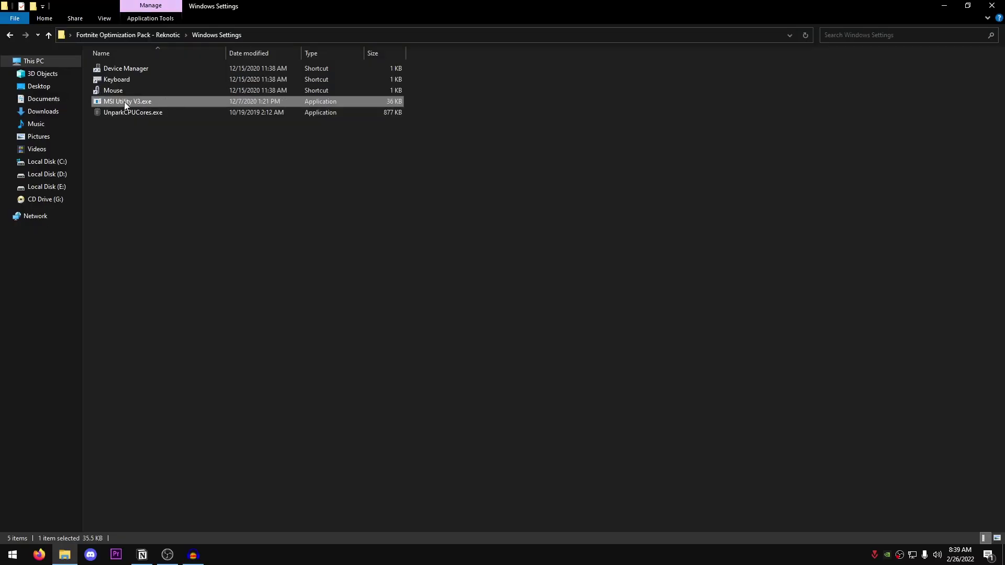
Step: Run MSI Utility V3 as administrator and set the SATA AHCI controller's priority to Undefined
right_click(142, 104)
left_click(219, 122)
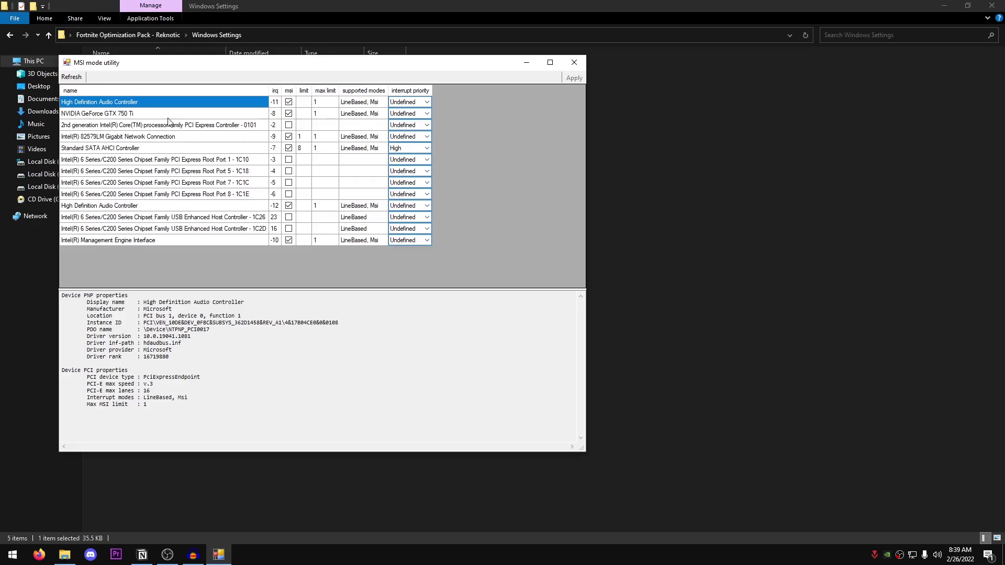
left_click(123, 115)
left_click(134, 102)
left_click(427, 148)
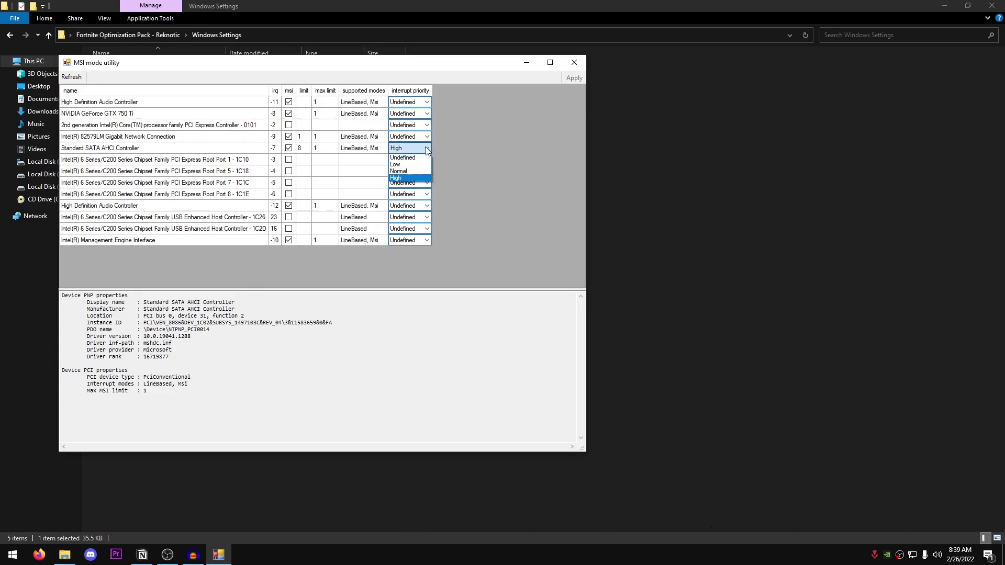
left_click(414, 158)
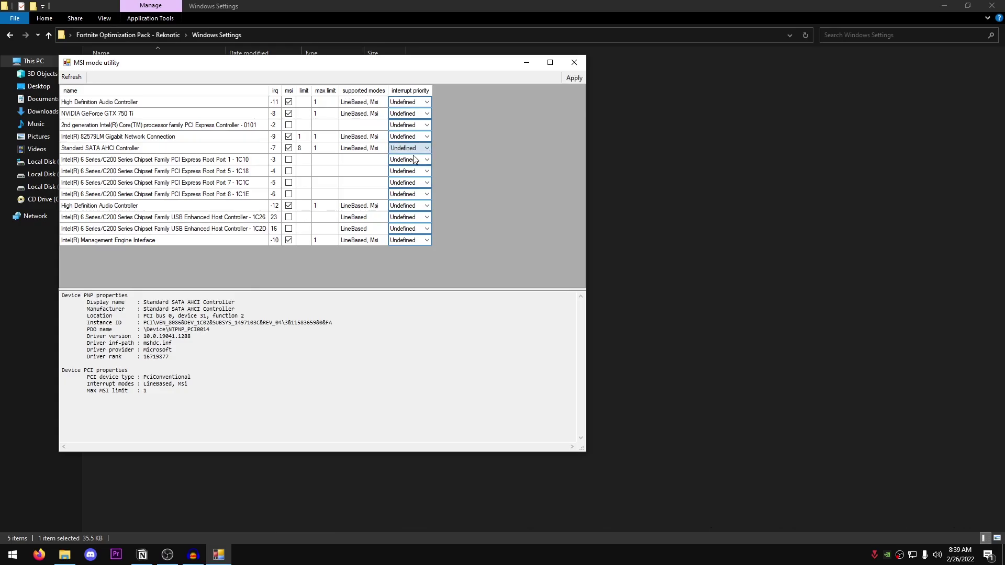
left_click(578, 63)
Step: Run UnparkCPUCores.exe as administrator and apply the 100% core parking index to all 4 cores
left_click(131, 114)
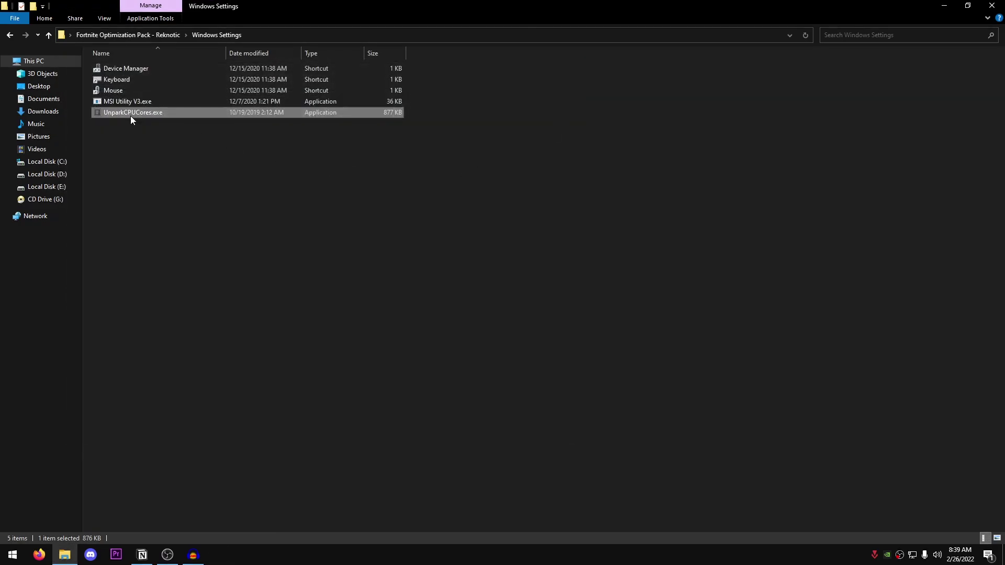
right_click(158, 112)
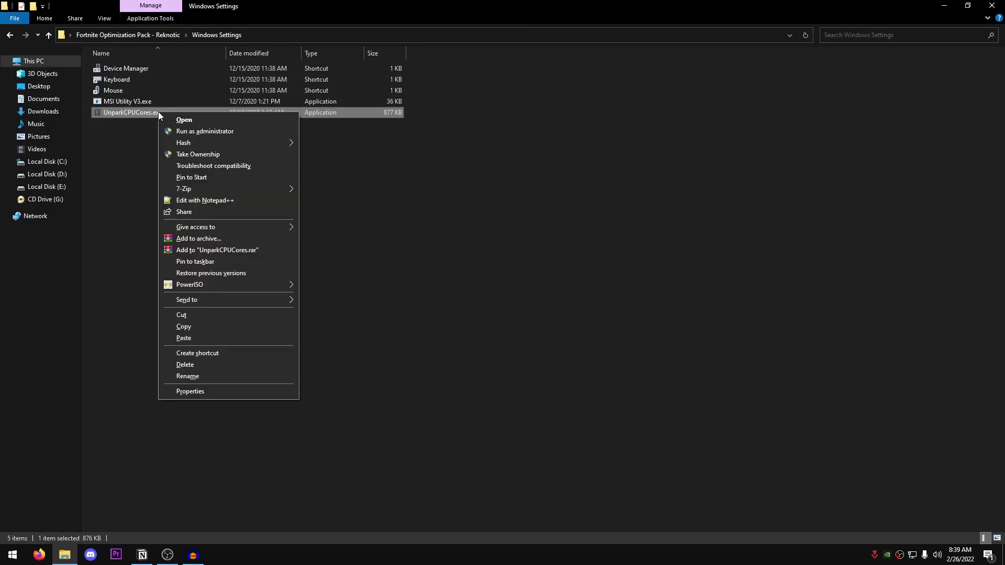
left_click(241, 133)
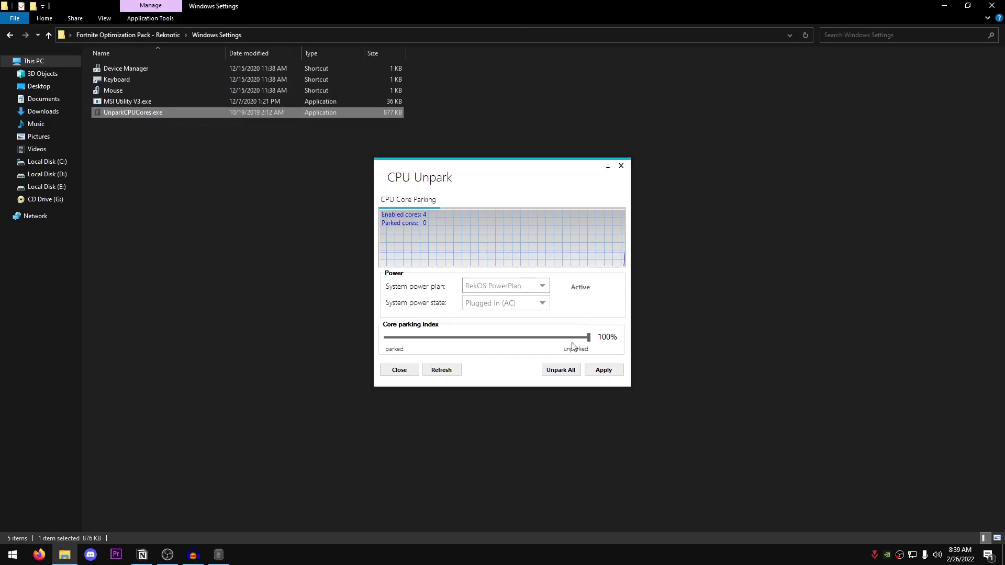
left_click(602, 370)
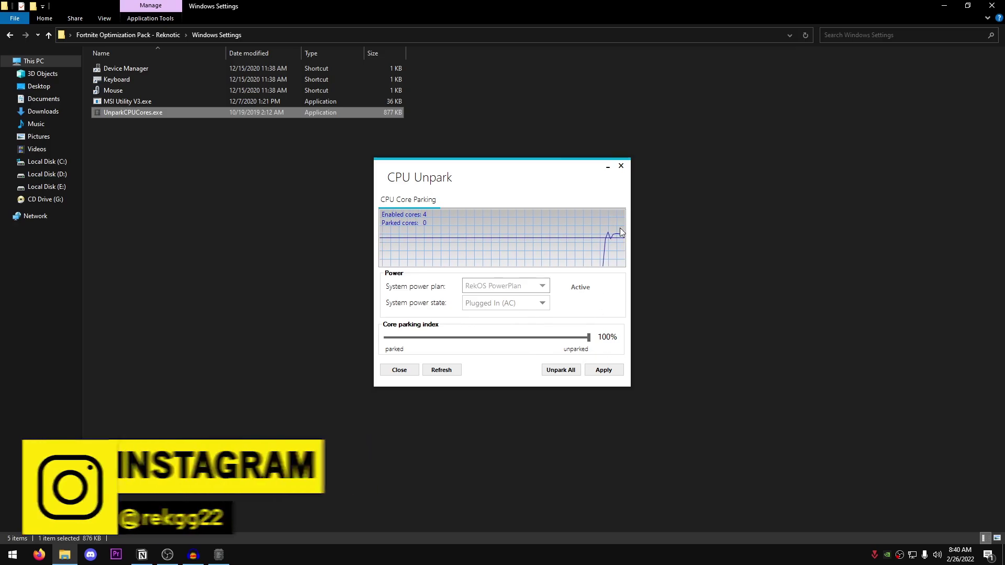
left_click(621, 166)
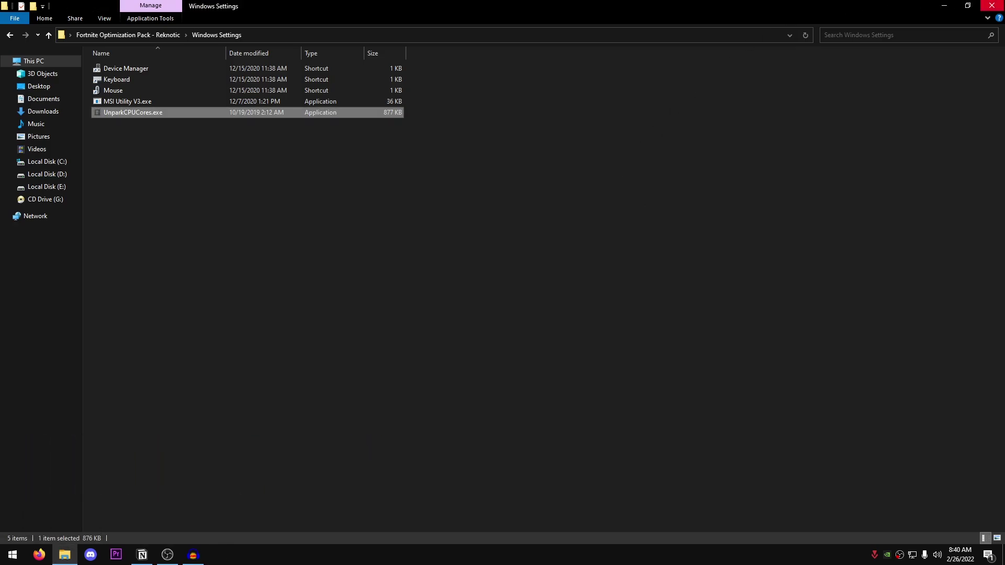
Step: Close Explorer and open the %appdata% Roaming folder through the Run dialog
left_click(991, 5)
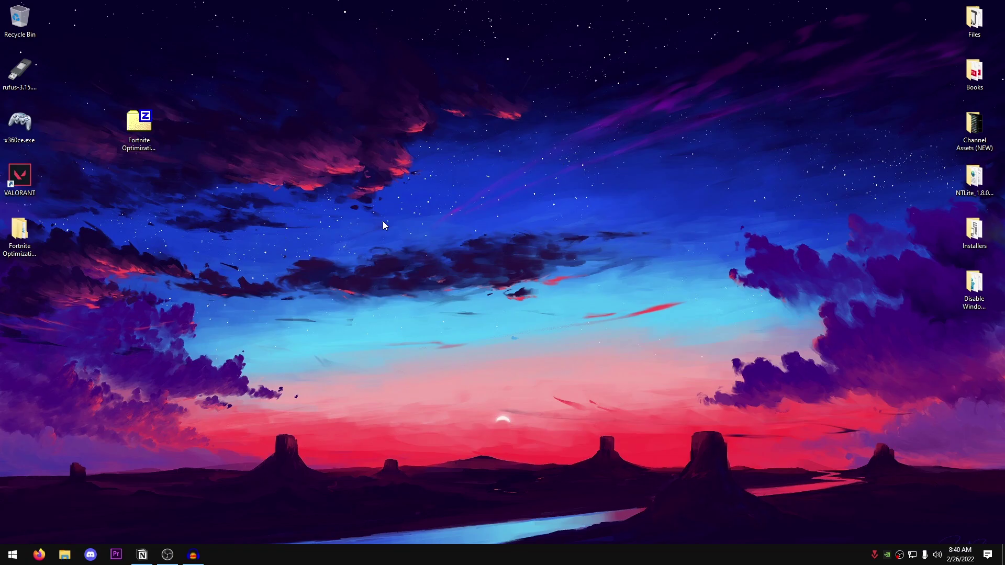
left_click(13, 555)
type("run")
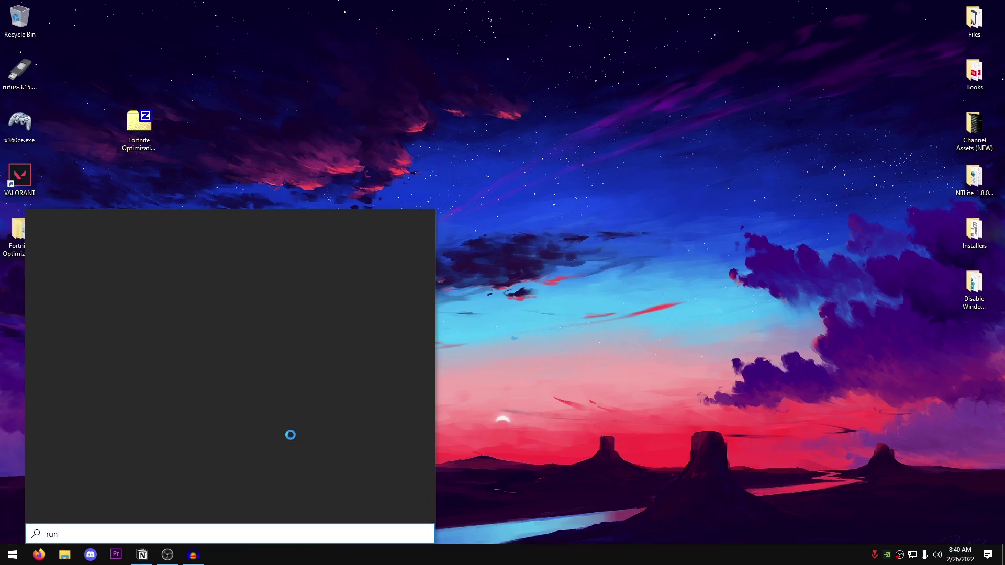
left_click(189, 280)
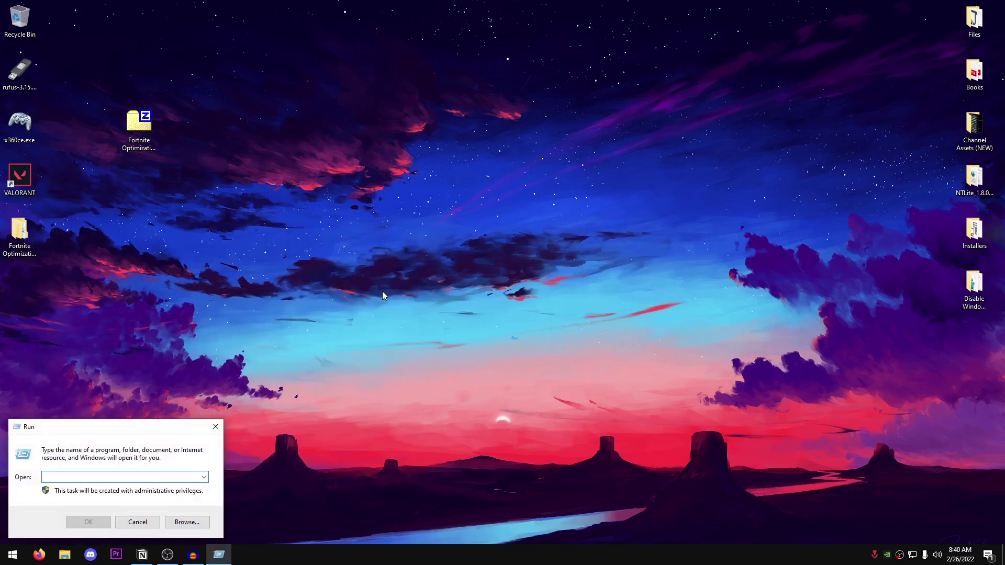
left_click_drag(116, 436, 439, 218)
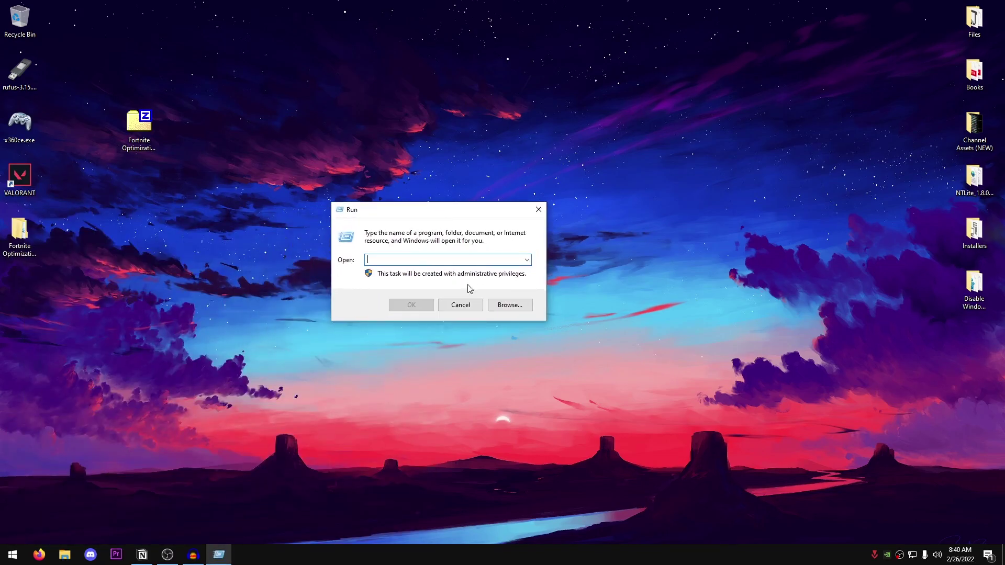
type("%appdata%")
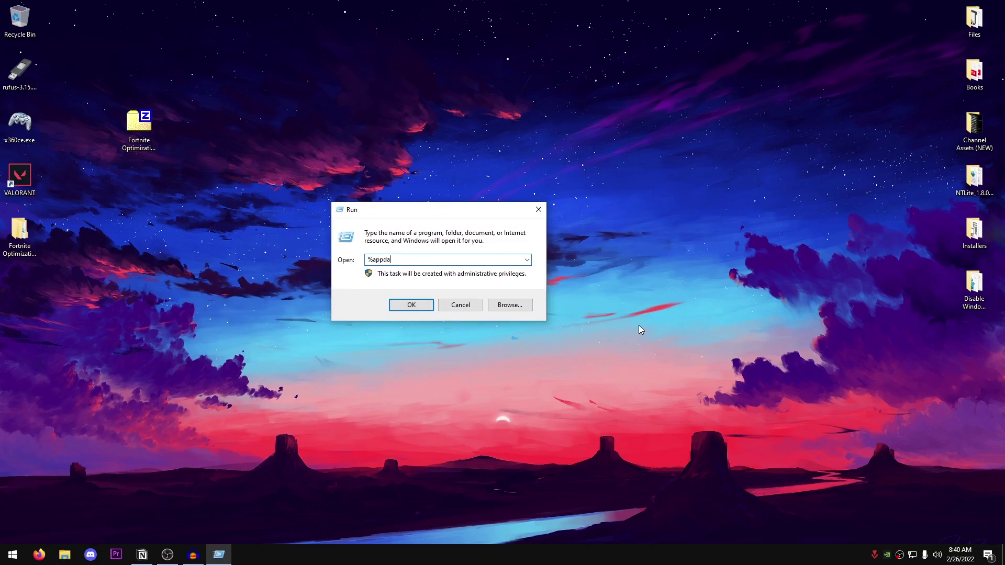
left_click(413, 306)
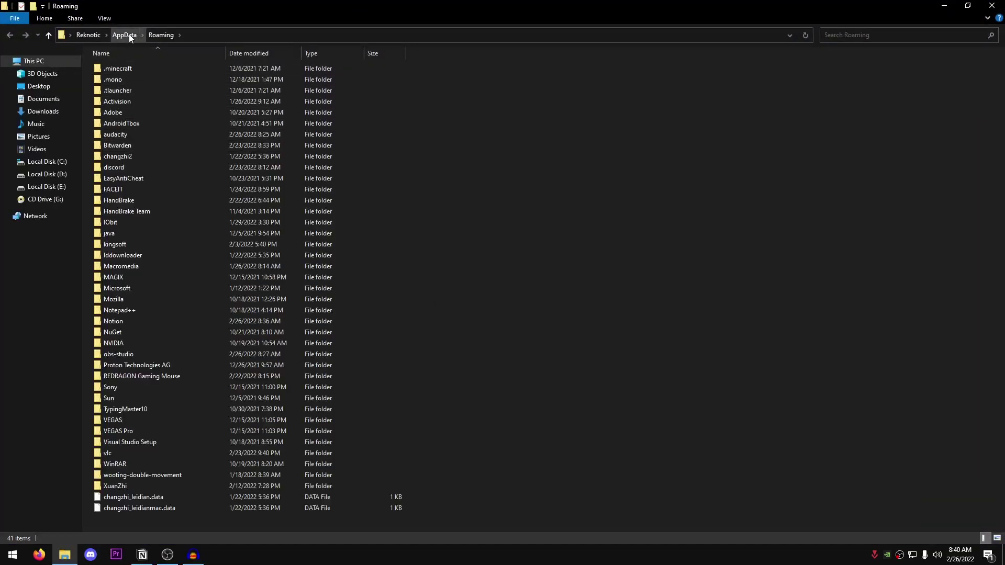
Step: Go up to AppData, open Local, and delete the FortniteGame folder
left_click(128, 34)
double_click(118, 68)
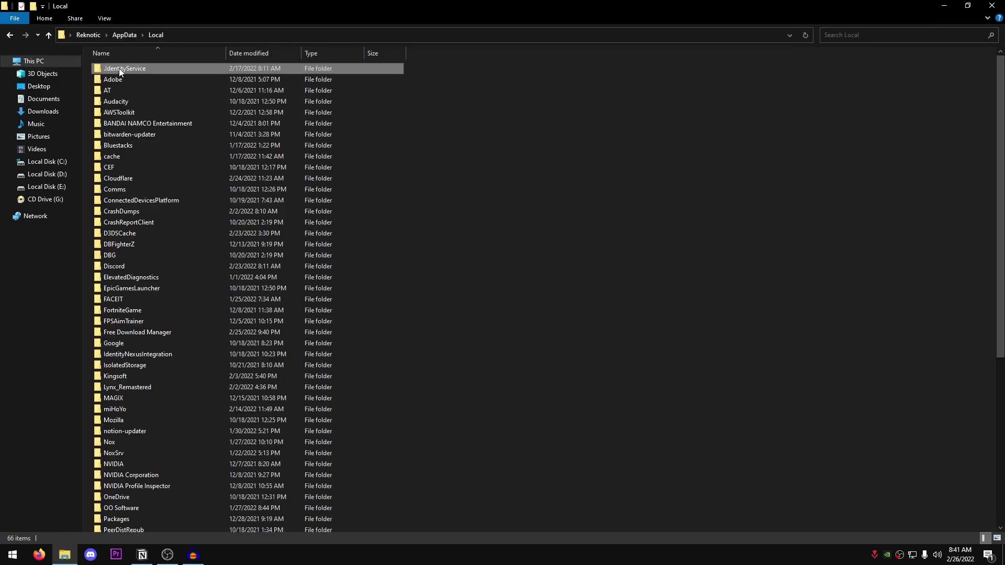
left_click(495, 177)
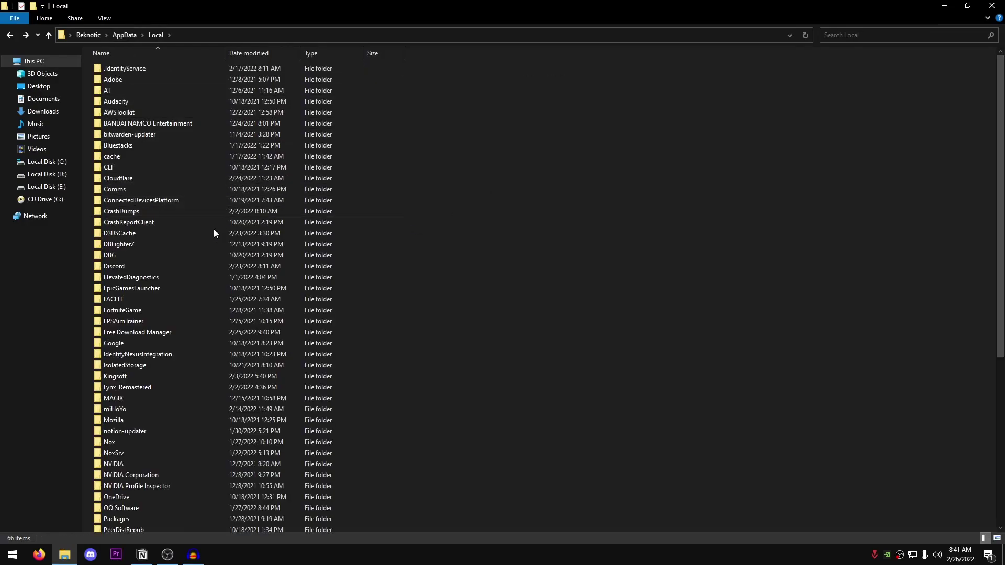
left_click(112, 311)
right_click(140, 308)
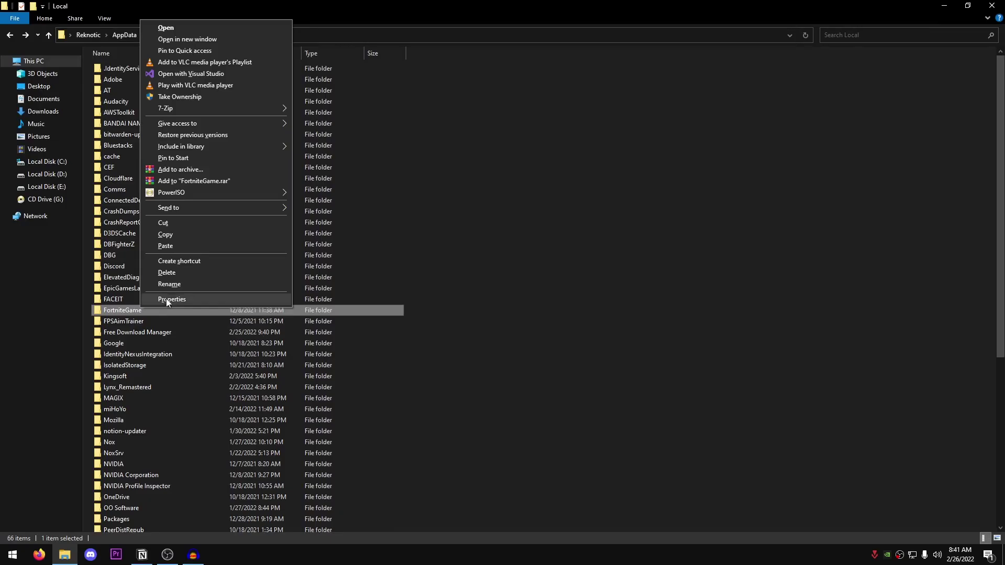
left_click(189, 272)
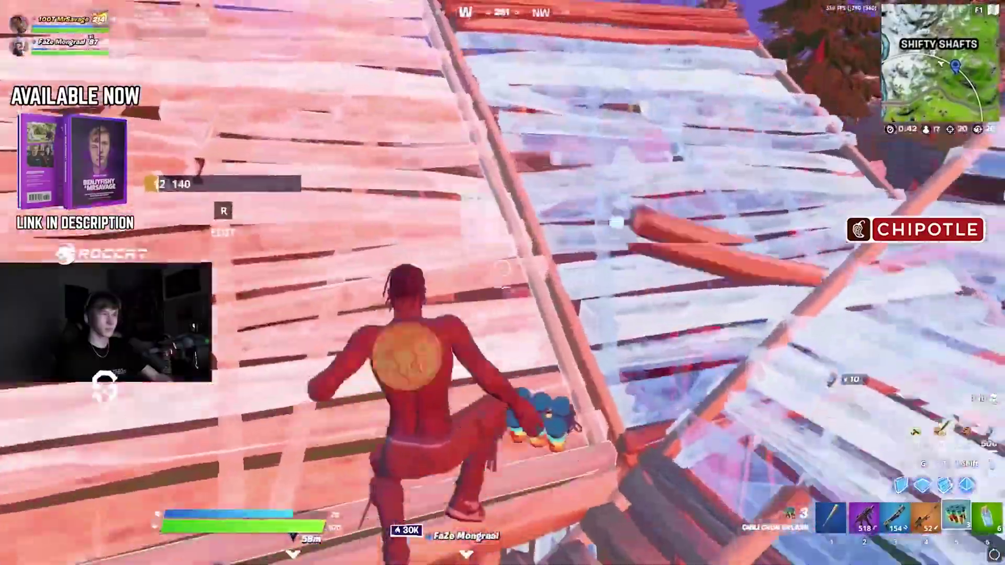